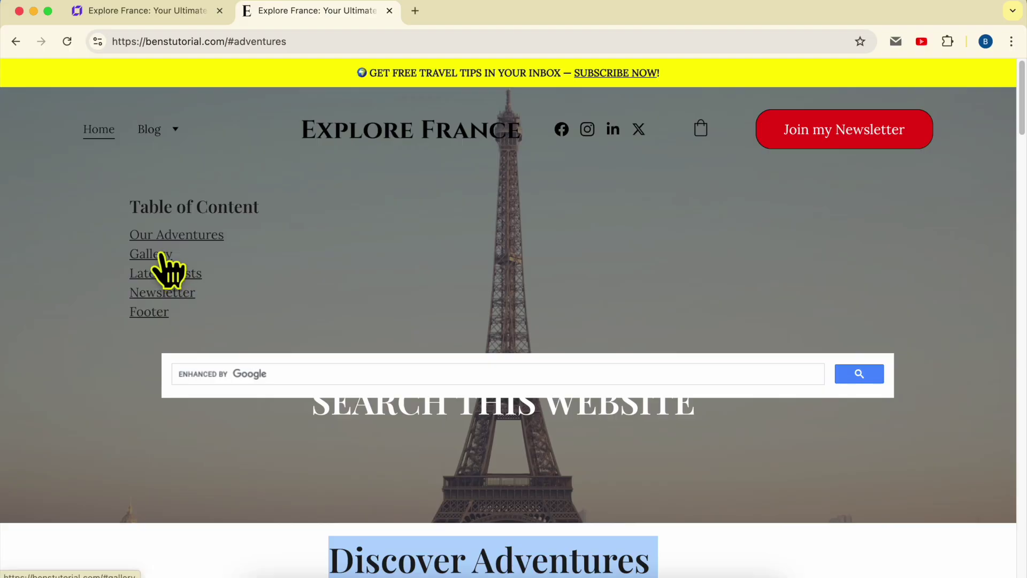
Test the Gallery, Latest Posts, Newsletter and Footer links in the published home page's table of content.
left_click(155, 257)
scroll(428, 276, "up", 15)
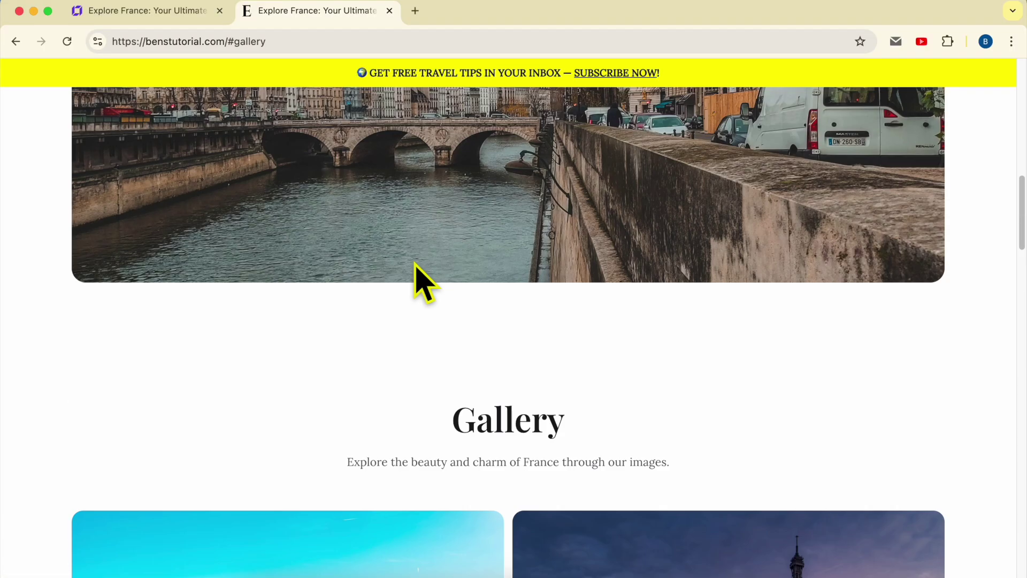
left_click(176, 275)
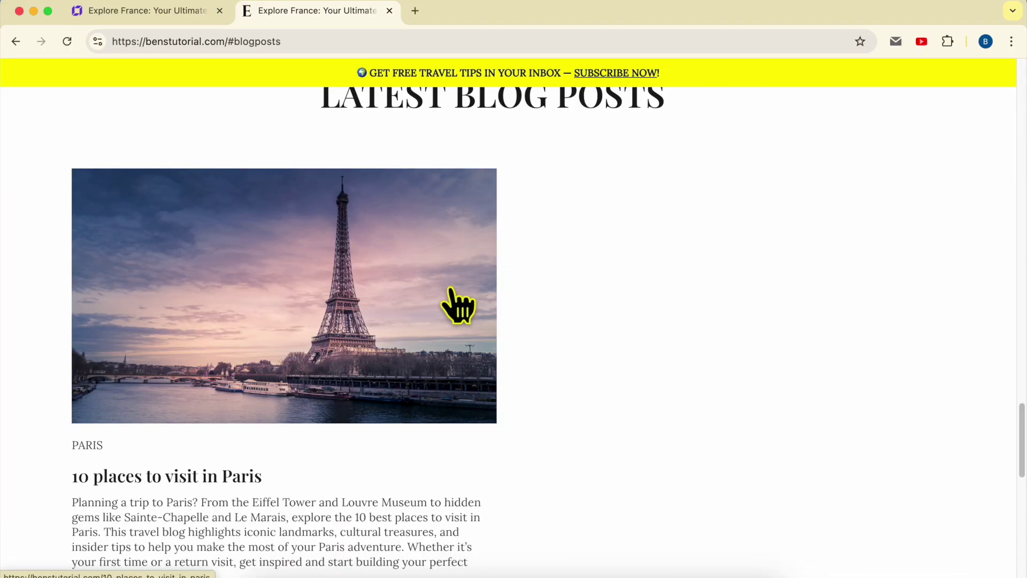
scroll(320, 310, "up", 10)
scroll(181, 315, "down", 1)
left_click(169, 292)
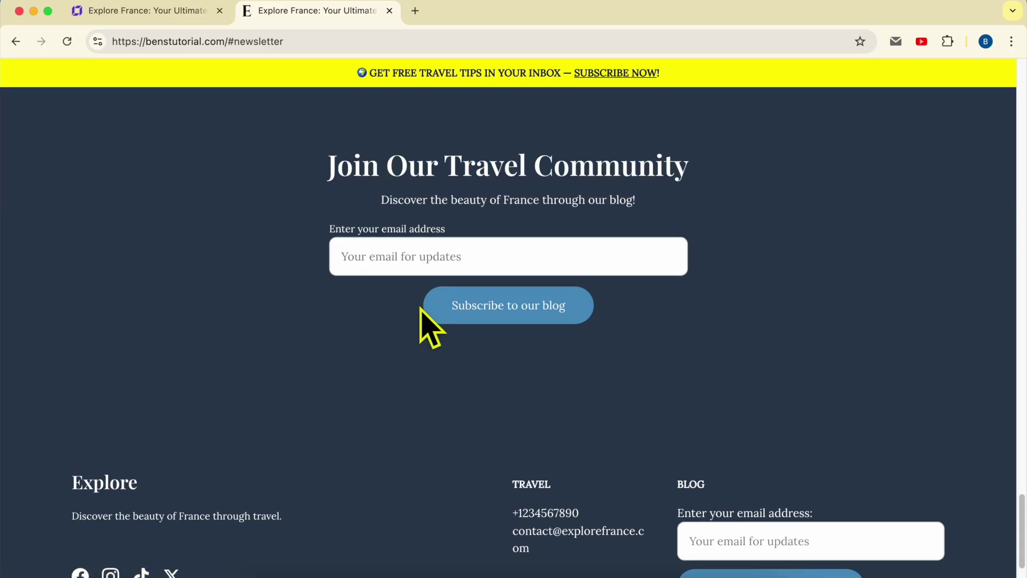
scroll(432, 328, "up", 15)
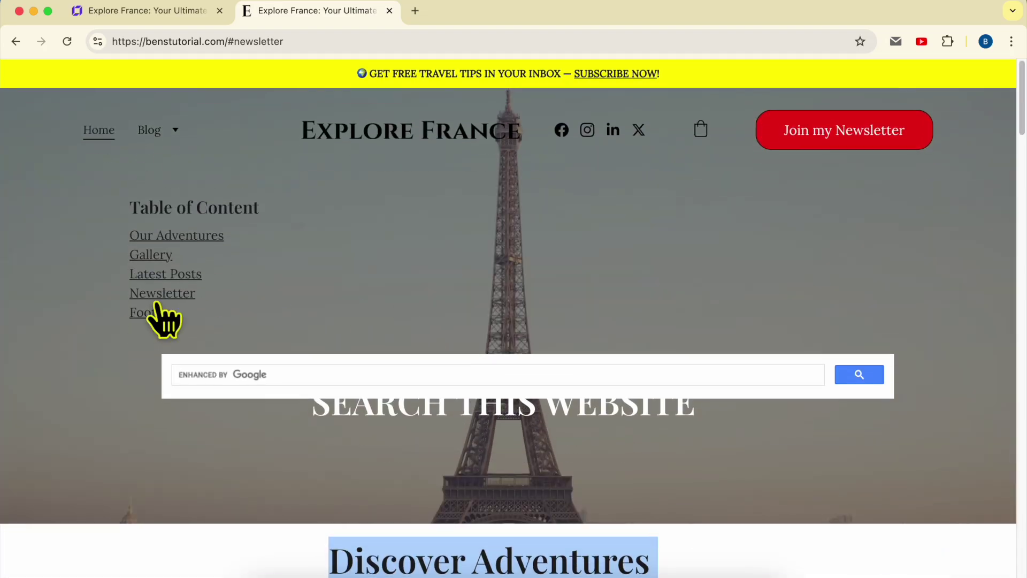
left_click(156, 306)
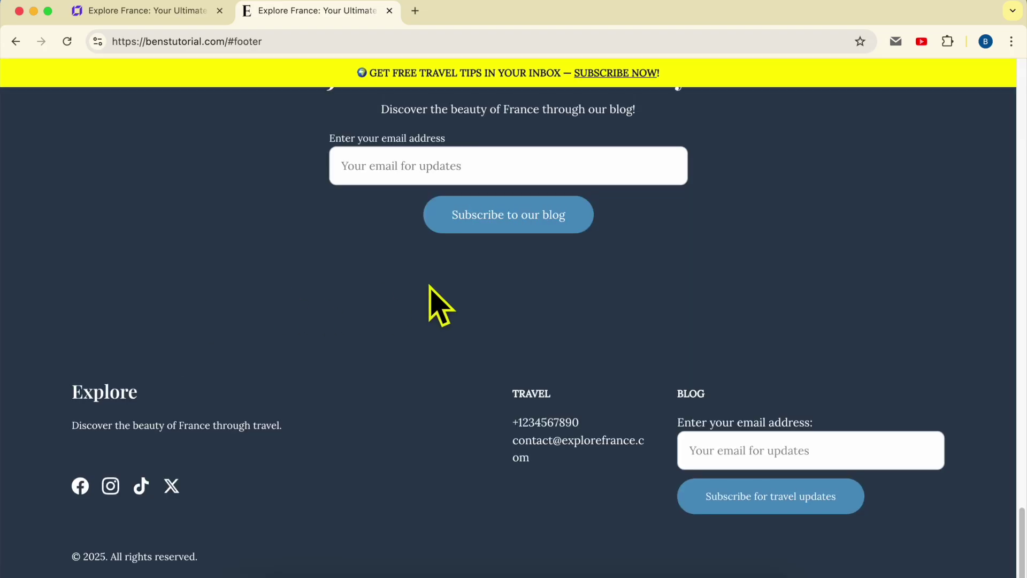
scroll(339, 304, "up", 15)
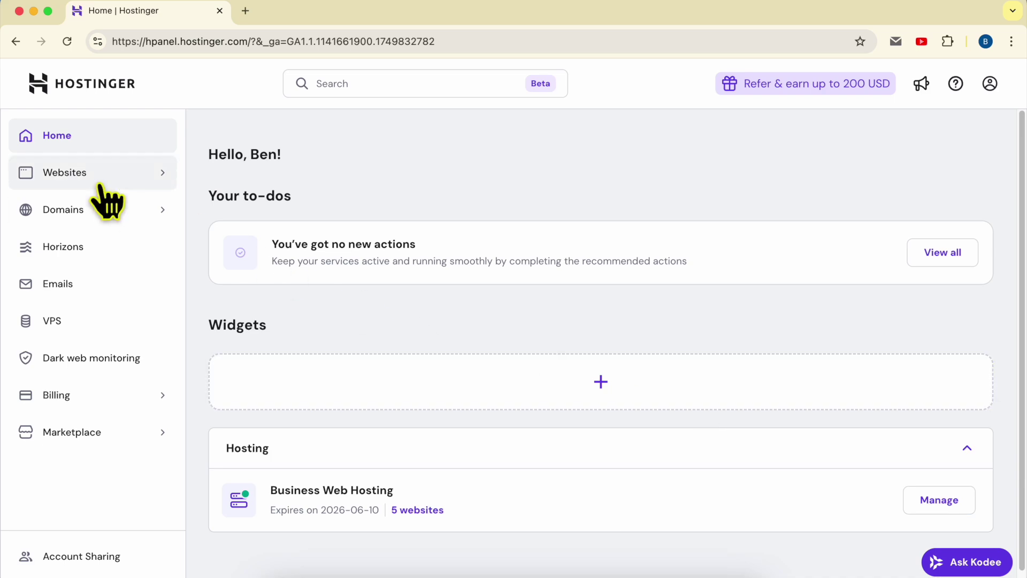
Open the benstutorial.com website for editing from the hosting account's websites list.
left_click(99, 183)
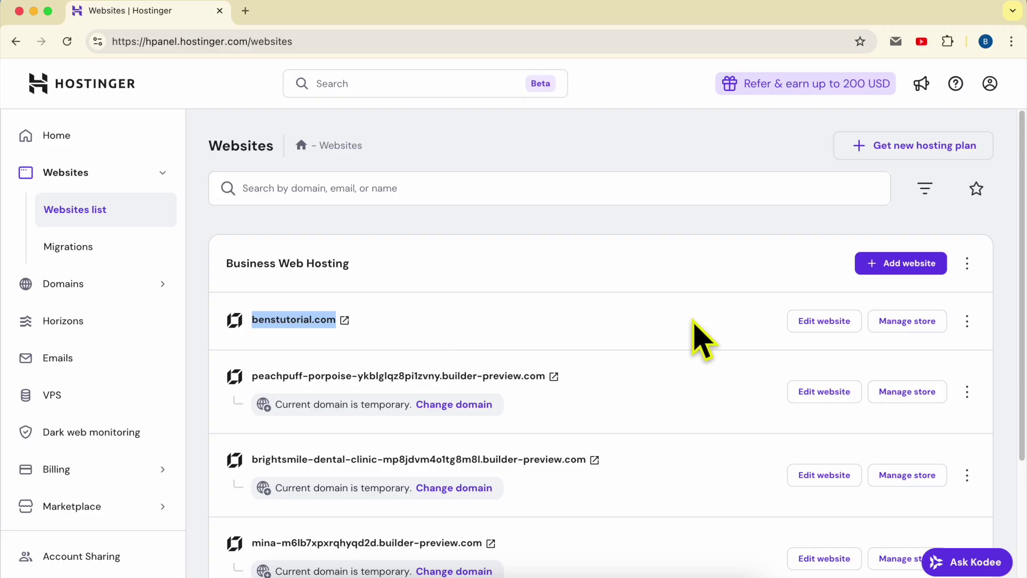
left_click(811, 323)
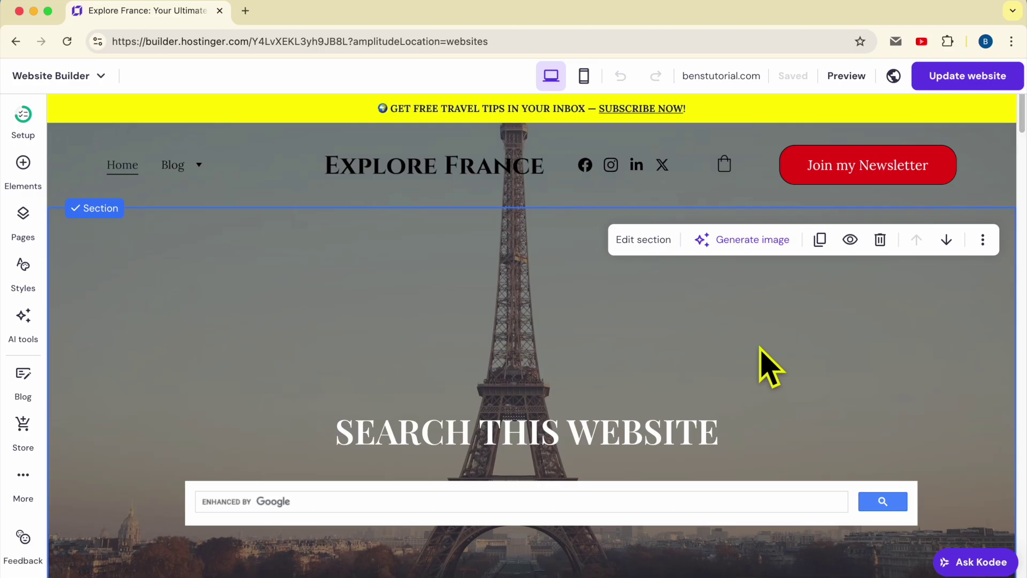
left_click(24, 170)
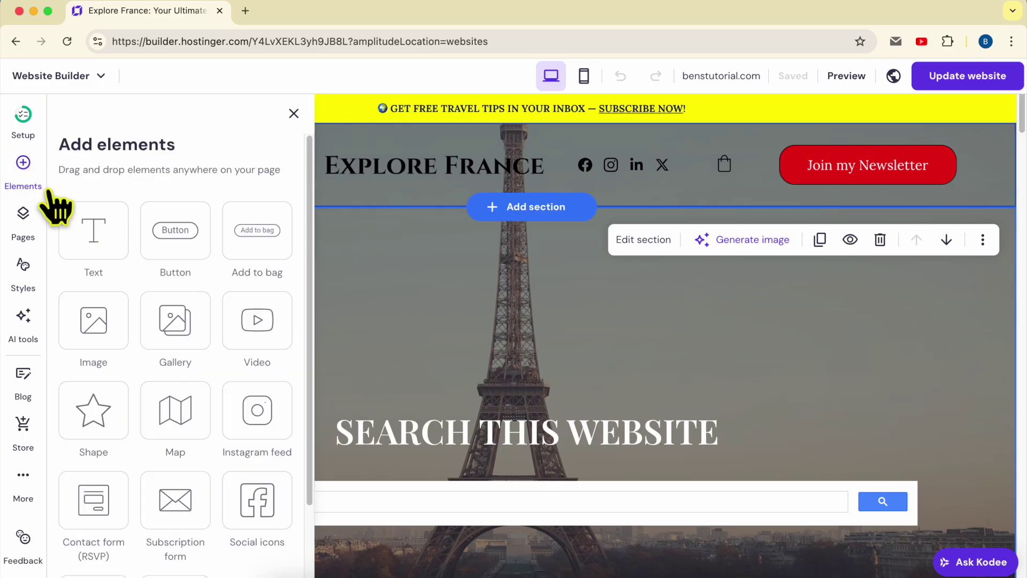
scroll(222, 413, "down", 3)
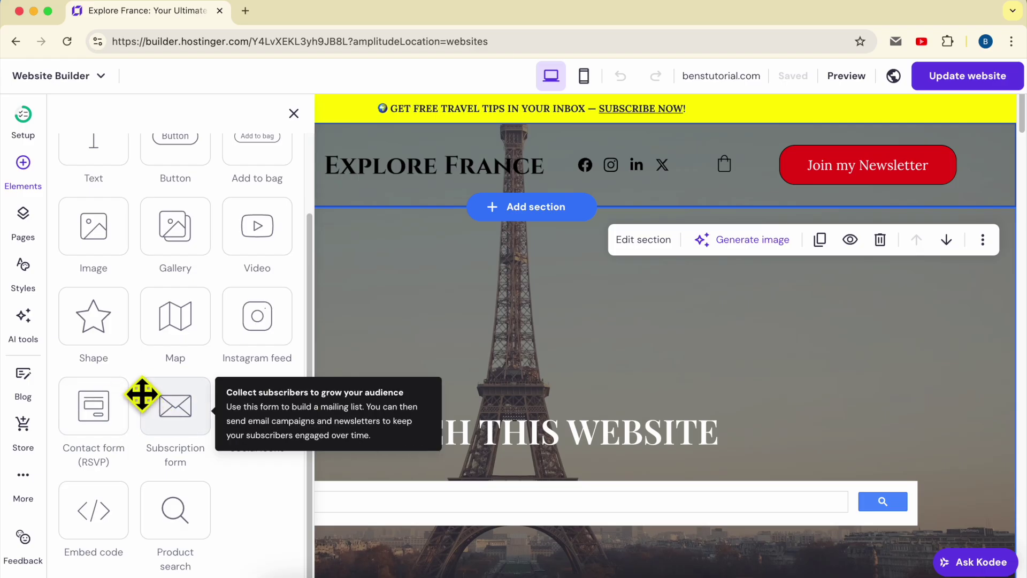
left_click(508, 353)
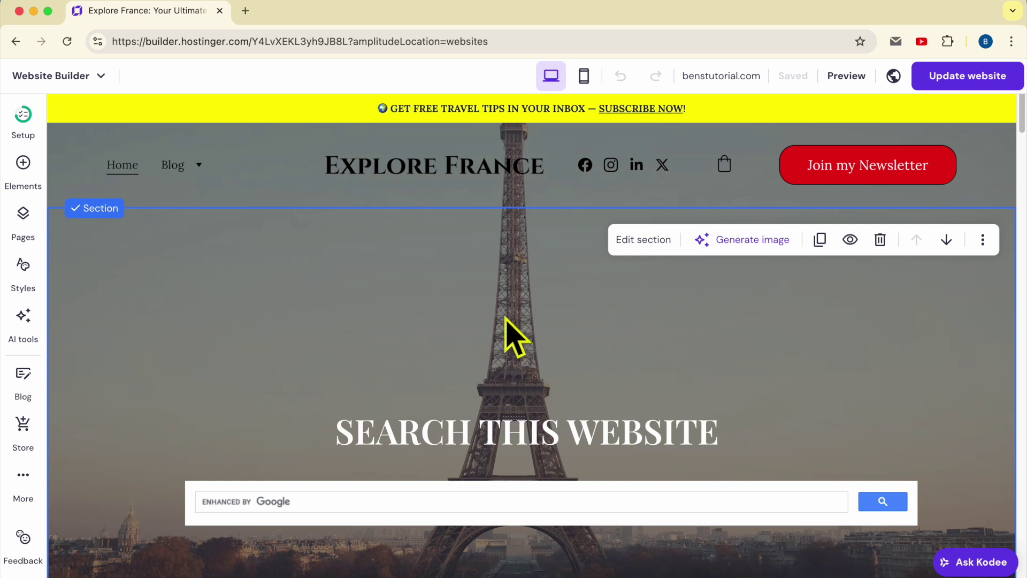
Add a text element in the upper-left area of the hero section and replace its text with "Table of Content".
left_click(23, 166)
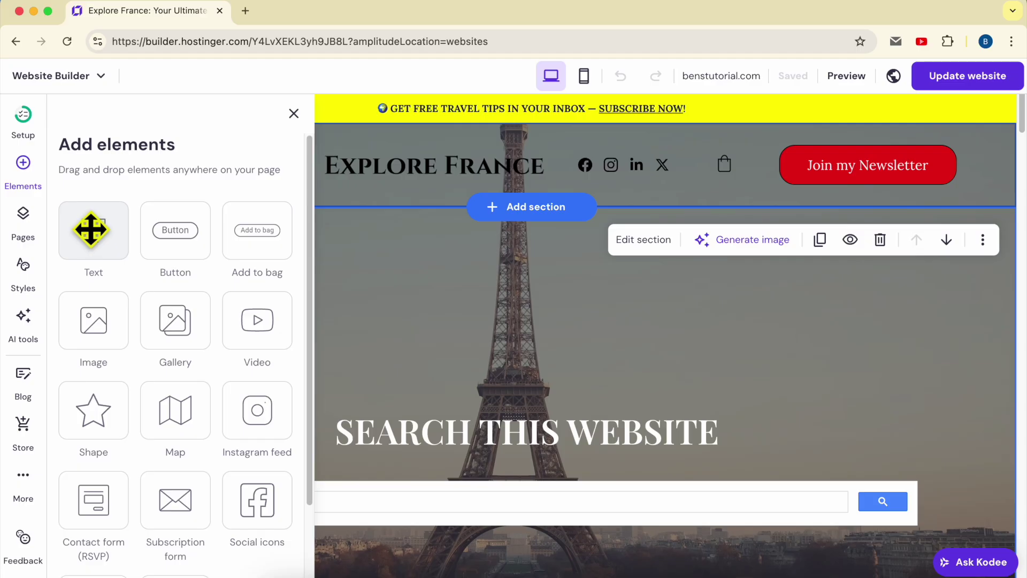
left_click_drag(90, 227, 423, 327)
left_click(423, 328)
left_click_drag(507, 317, 231, 248)
double_click(231, 247)
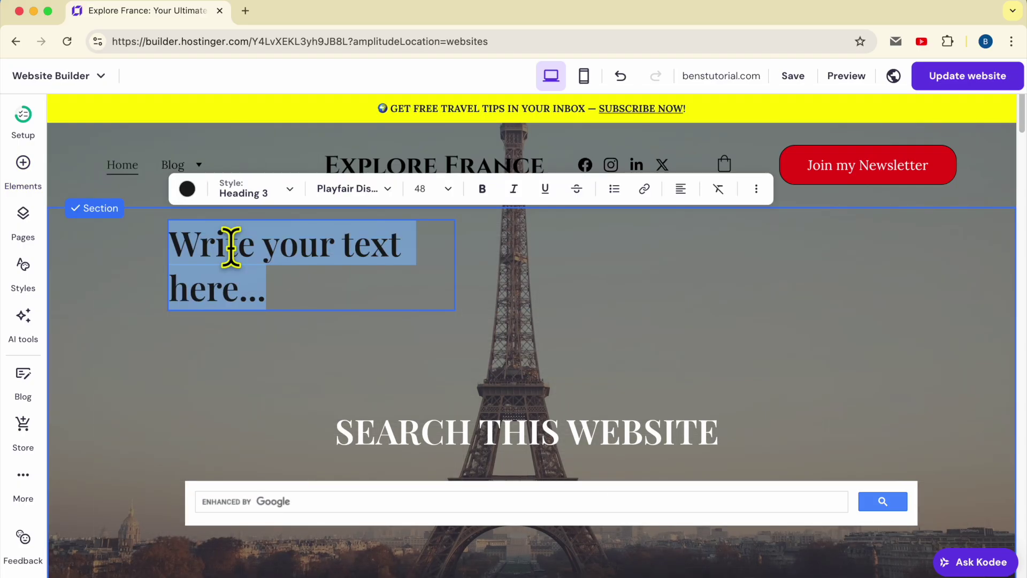
type("Table of Content")
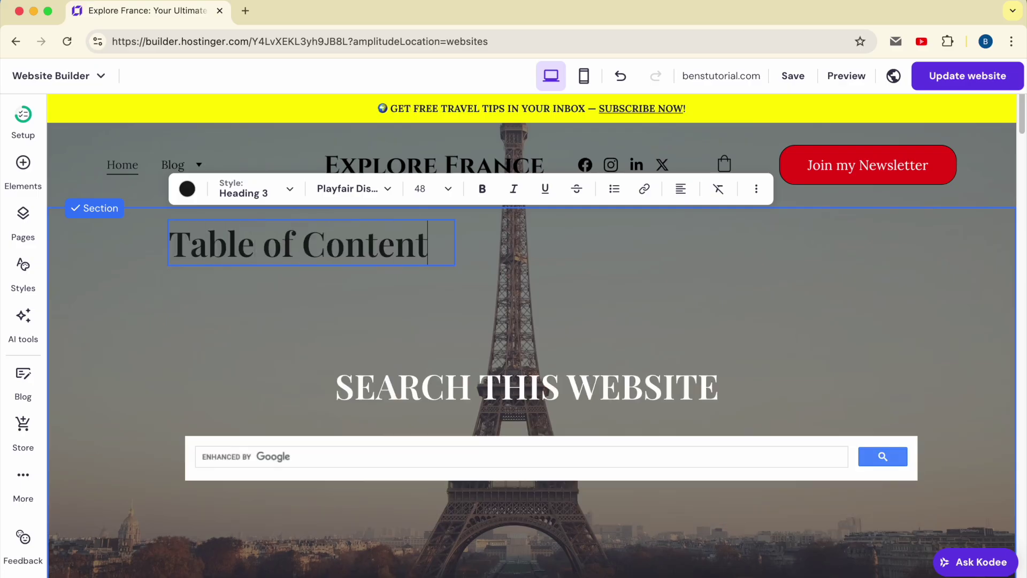
Set the "Table of Content" heading's font size to 24 and shift the text box slightly within the hero section.
key("super+a")
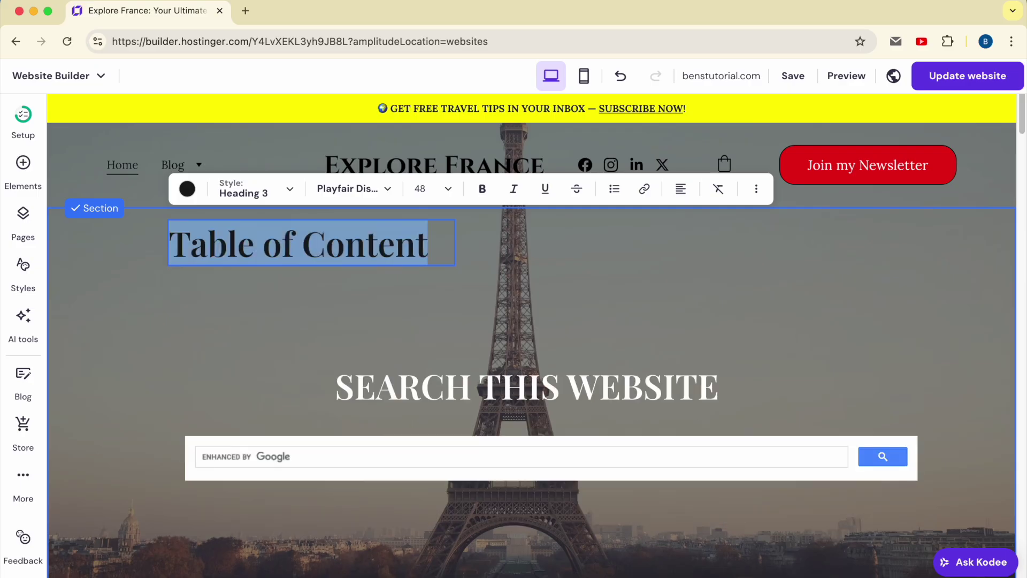
left_click(442, 190)
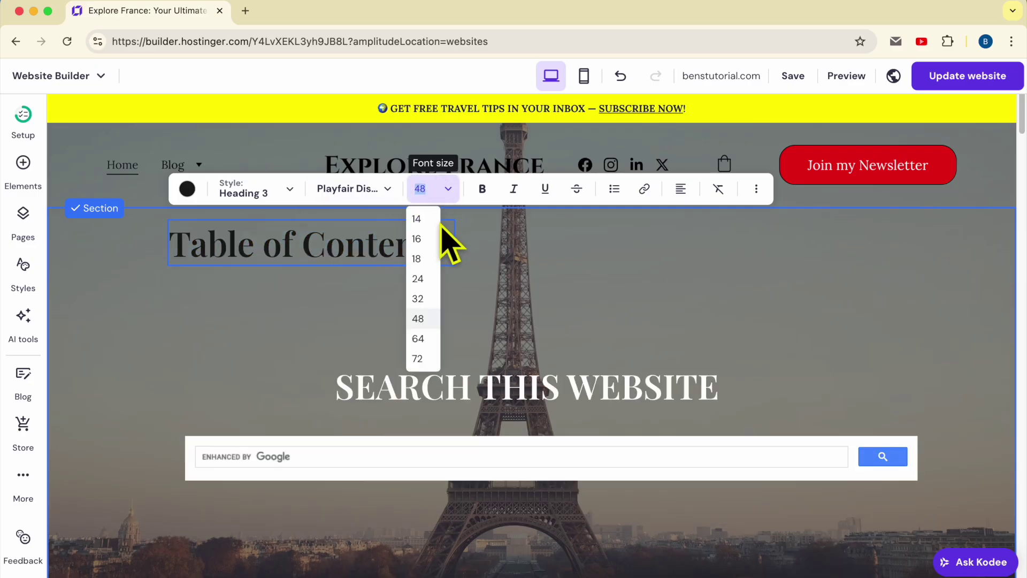
left_click(420, 279)
key("Escape")
left_click_drag(245, 234, 233, 258)
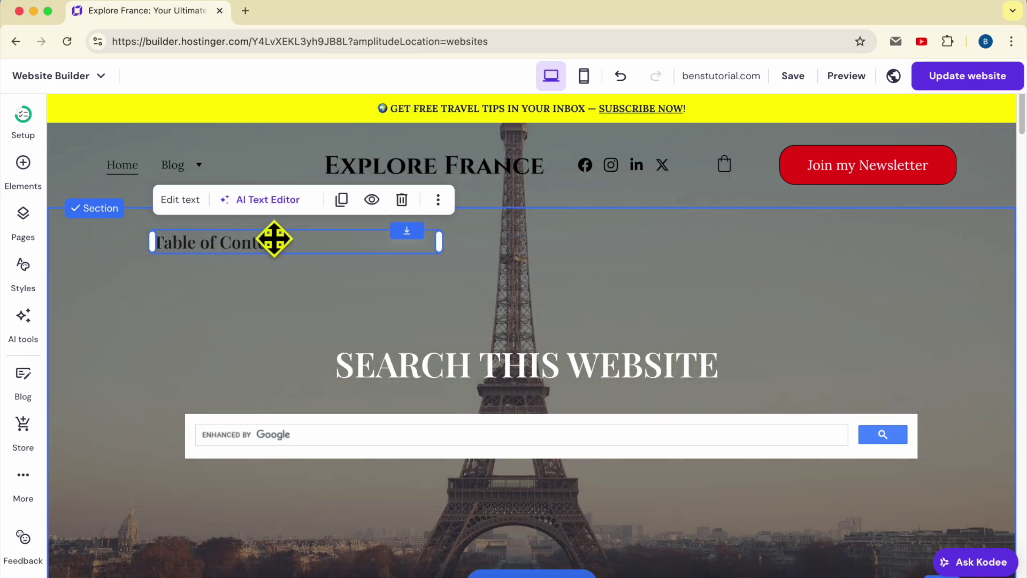
Add seven blank lines below the "Table of Content" heading inside the same text box.
left_click(308, 237)
key("Return")
key("Return")
key("Return")
key("Return")
key("Return")
key("Return")
key("Return")
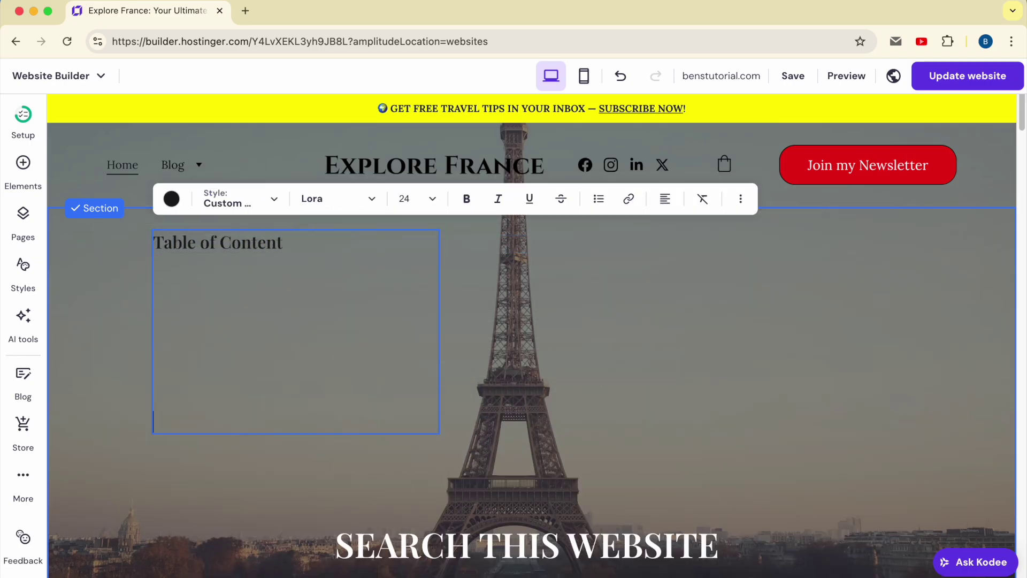
left_click_drag(216, 271, 215, 269)
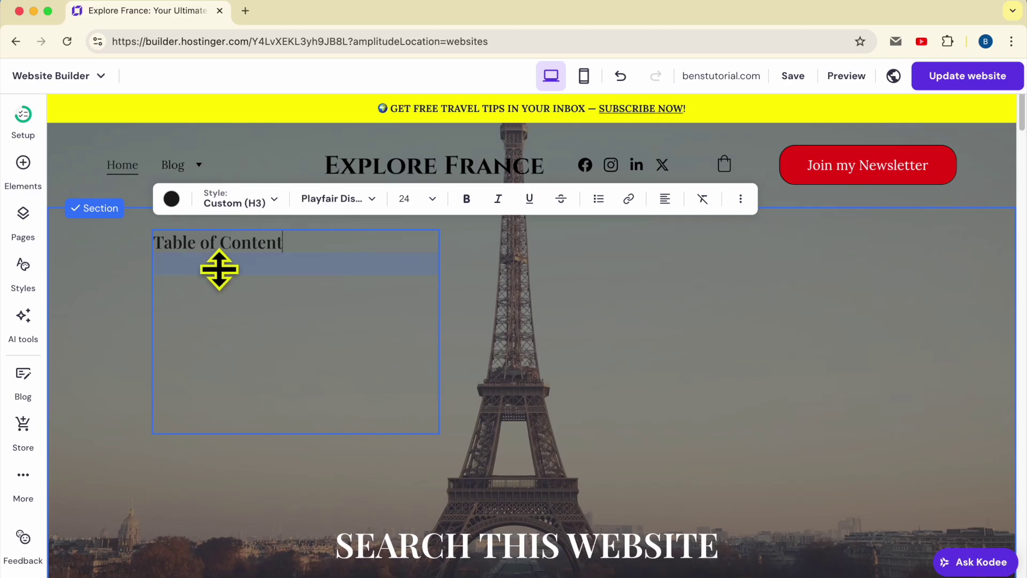
Copy the "Discover Adventures" section heading and paste it into a blank document in the text editor app.
scroll(386, 428, "down", 10)
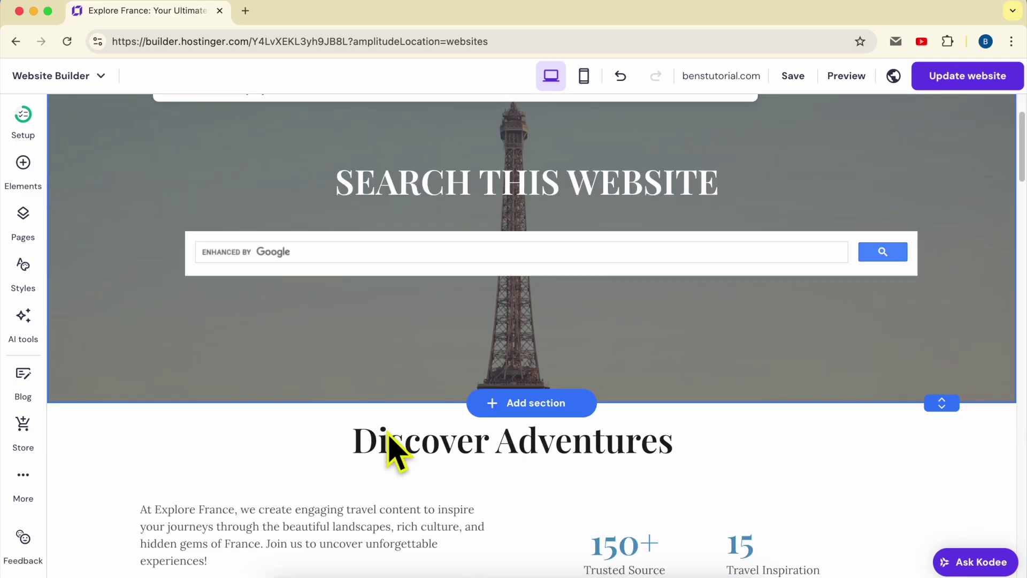
scroll(388, 439, "down", 2)
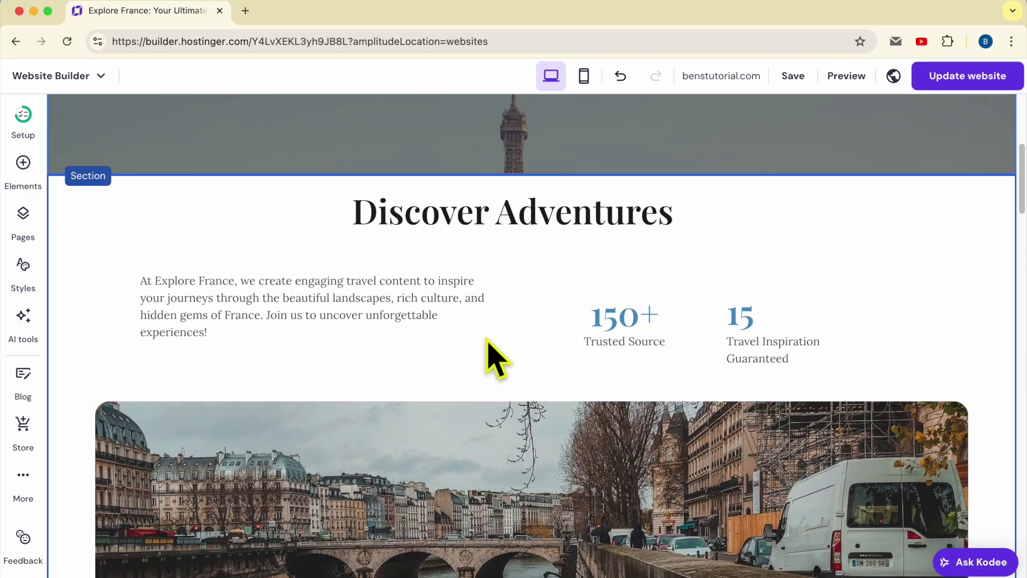
double_click(469, 214)
key("super+c")
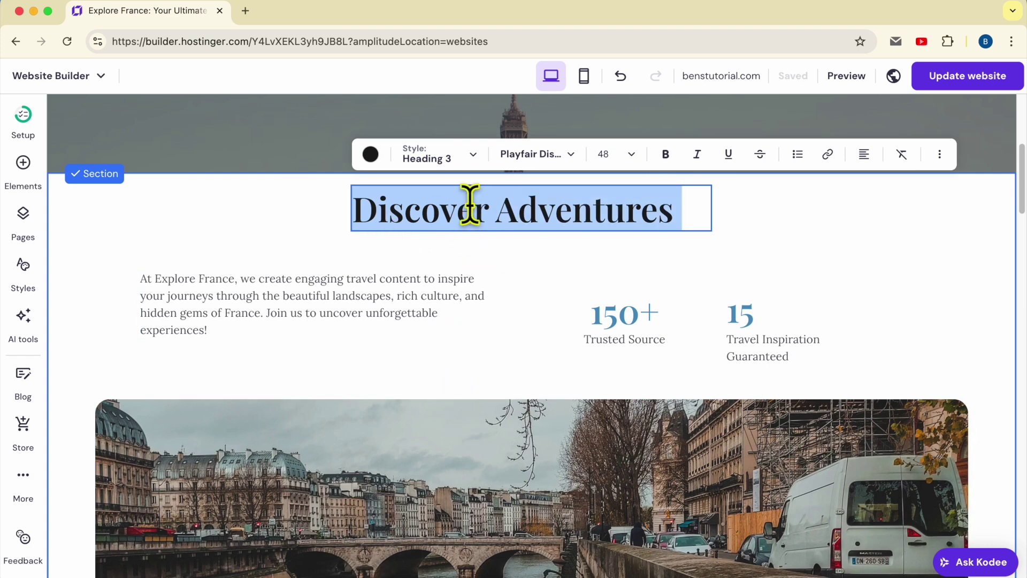
left_click(344, 574)
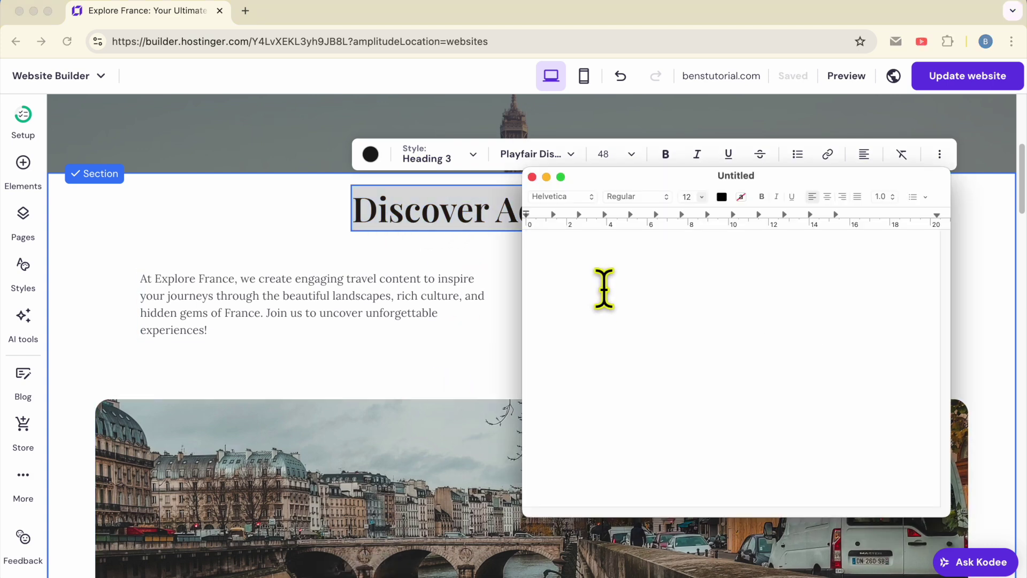
key("super+v")
Copy the "Gallery" section heading from the page and paste it below "Discover Adventures" in the text editor document.
scroll(394, 321, "down", 10)
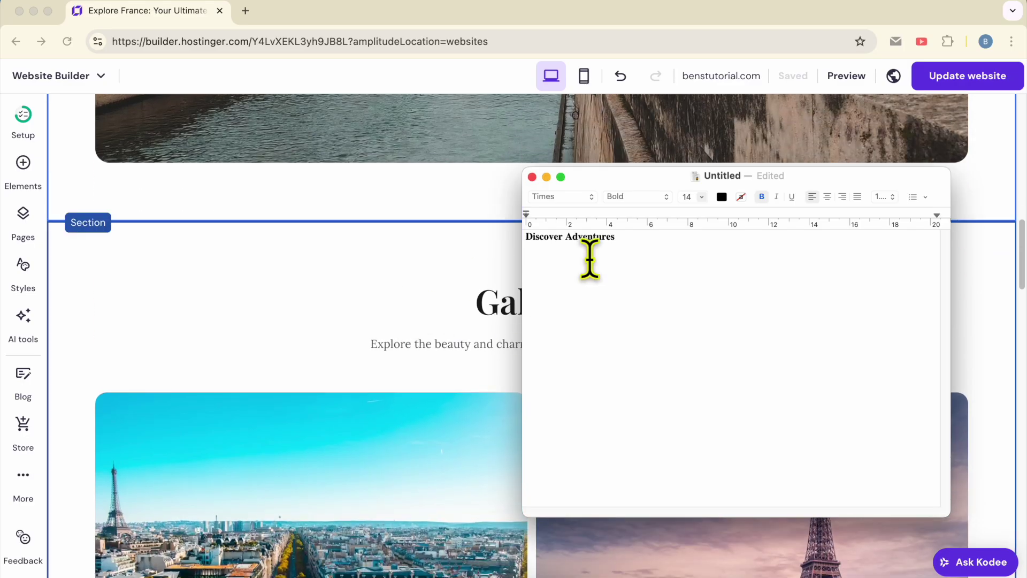
left_click_drag(630, 190, 767, 198)
left_click(563, 304)
left_click(565, 305)
double_click(565, 305)
key("super+c")
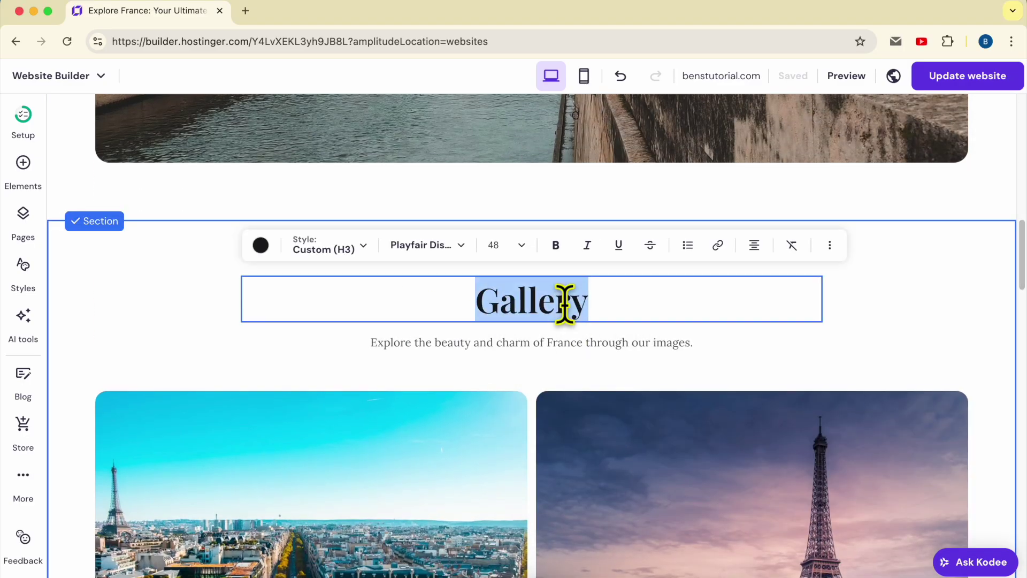
left_click(345, 573)
key("super+v")
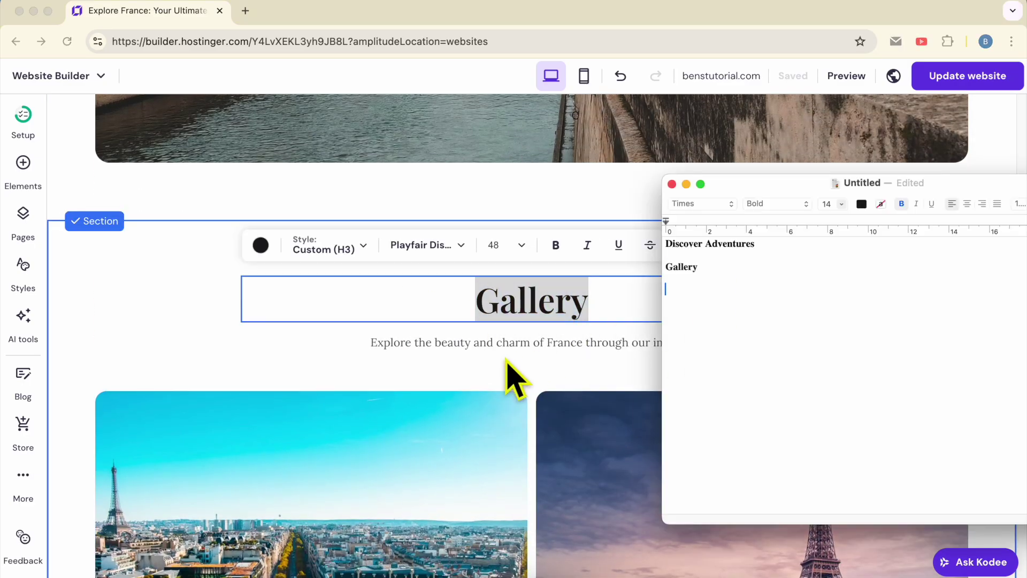
Insert a blank section between the gallery and the blog post list and reduce its height to a narrow strip.
scroll(488, 378, "down", 15)
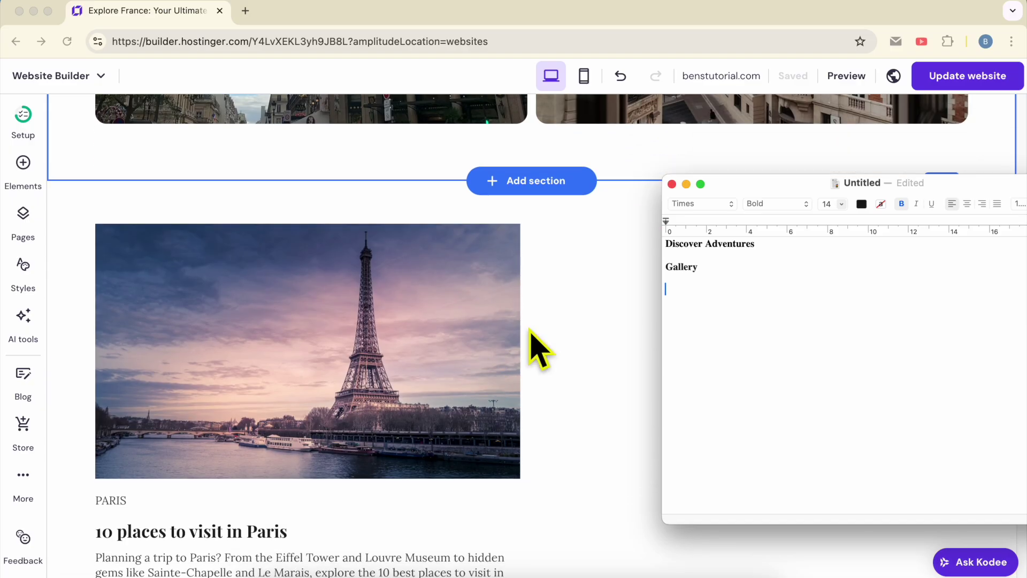
left_click(577, 240)
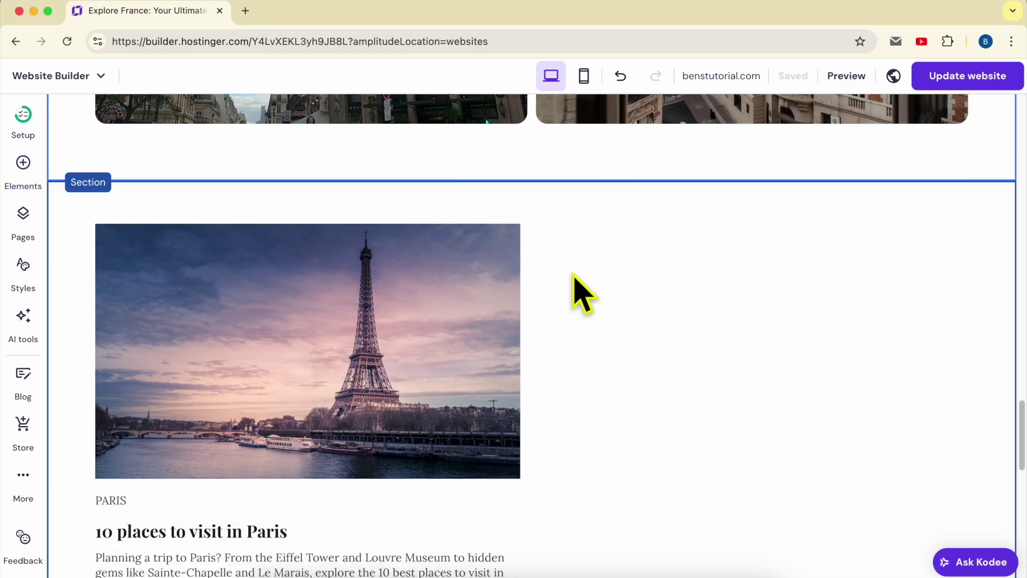
mouse_move(248, 348)
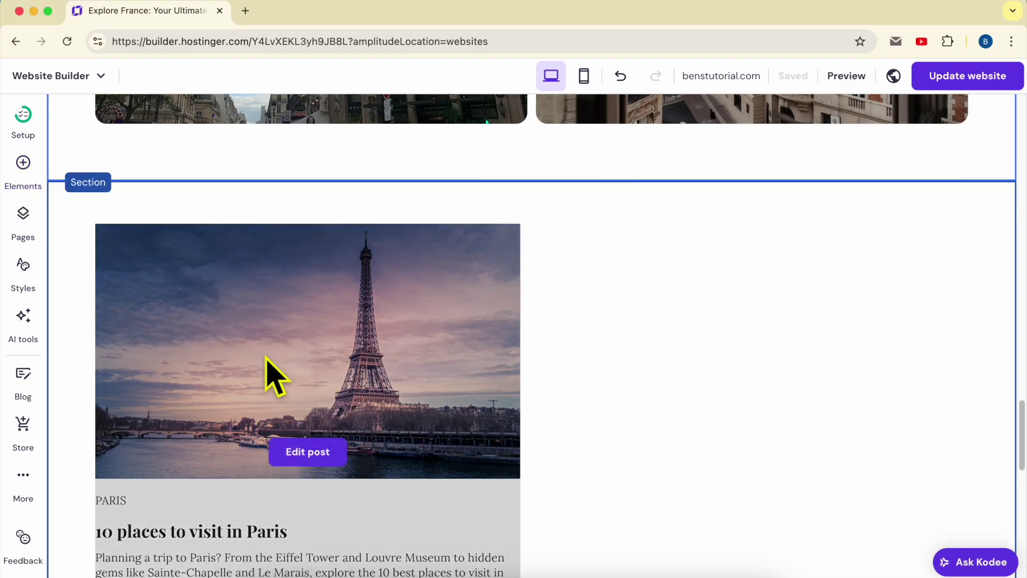
scroll(251, 353, "down", 2)
scroll(464, 369, "up", 4)
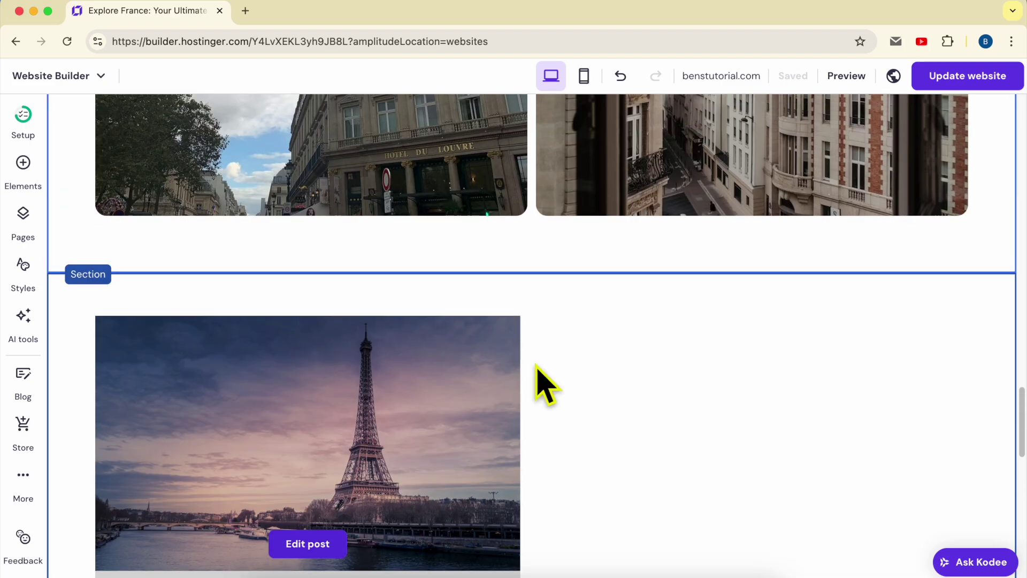
left_click(316, 449)
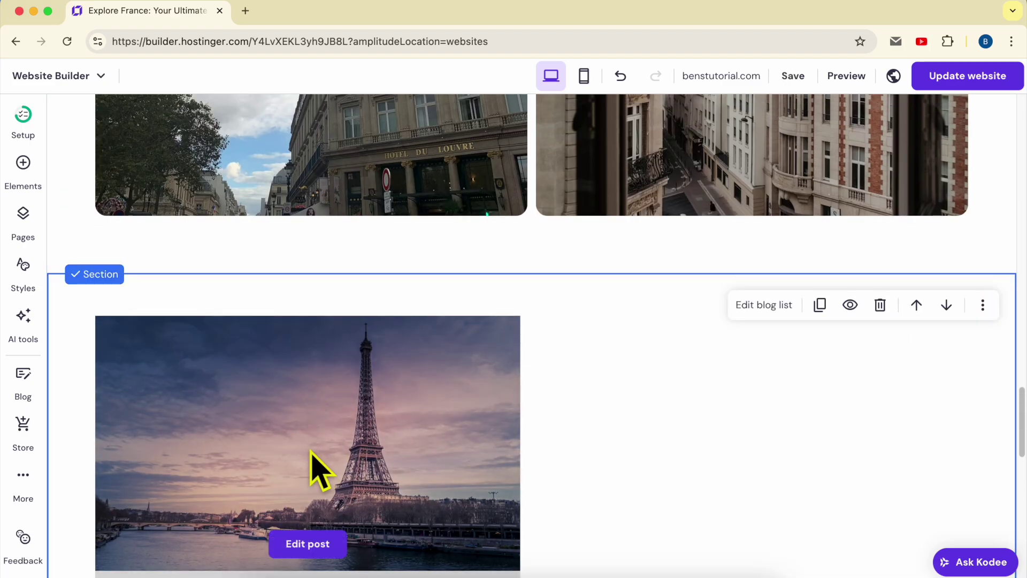
mouse_move(945, 269)
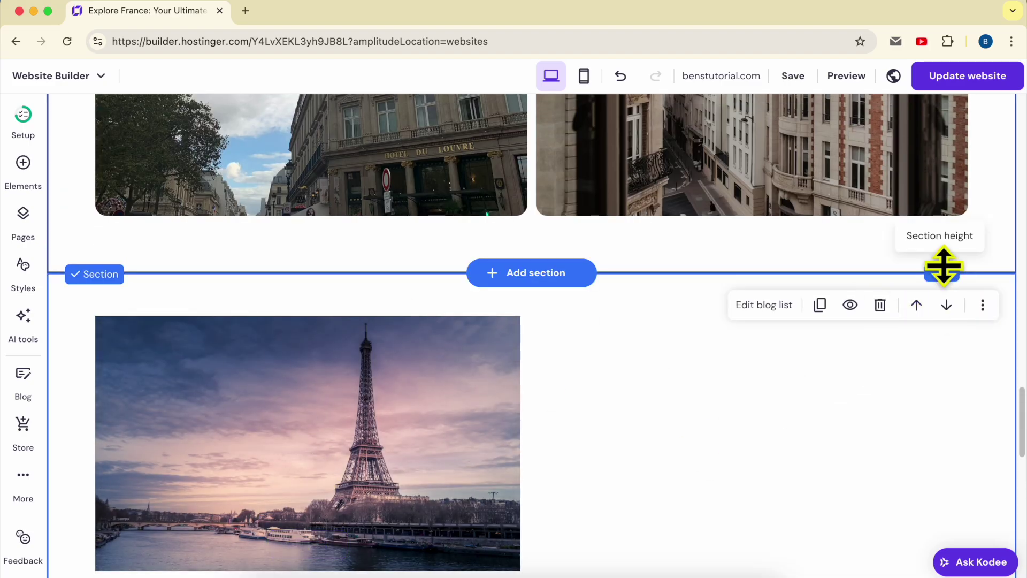
left_click(546, 271)
left_click(263, 252)
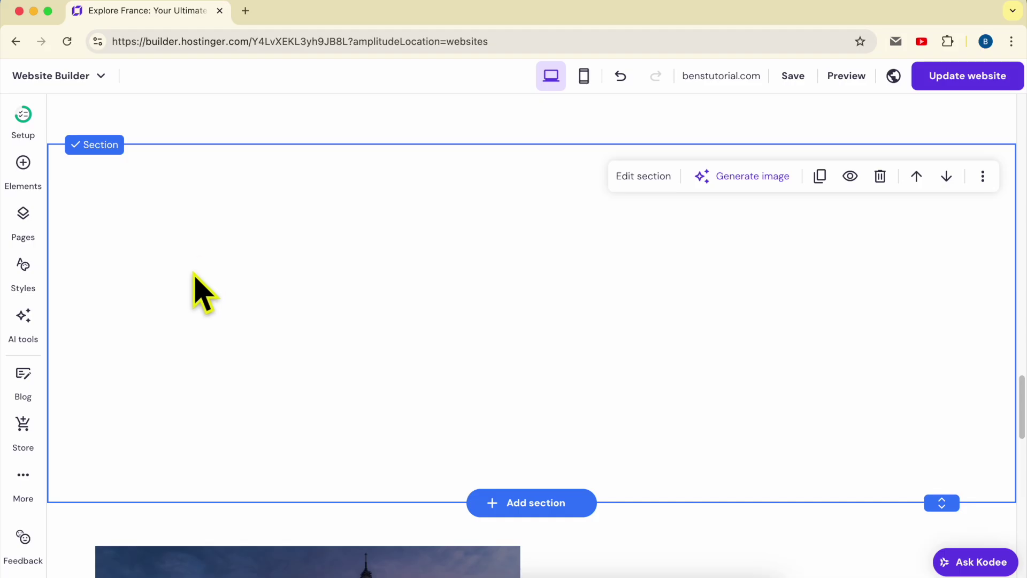
left_click_drag(942, 500, 942, 212)
Add a text element reading "LATEST BLOG POSTS" to the narrow blank section below the gallery.
left_click(21, 185)
left_click_drag(73, 241, 412, 202)
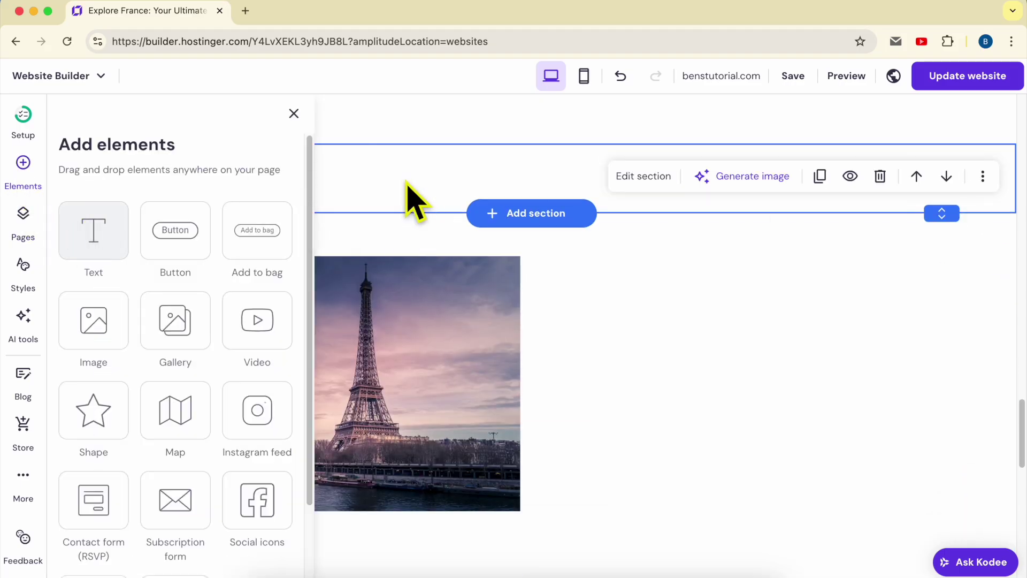
double_click(475, 543)
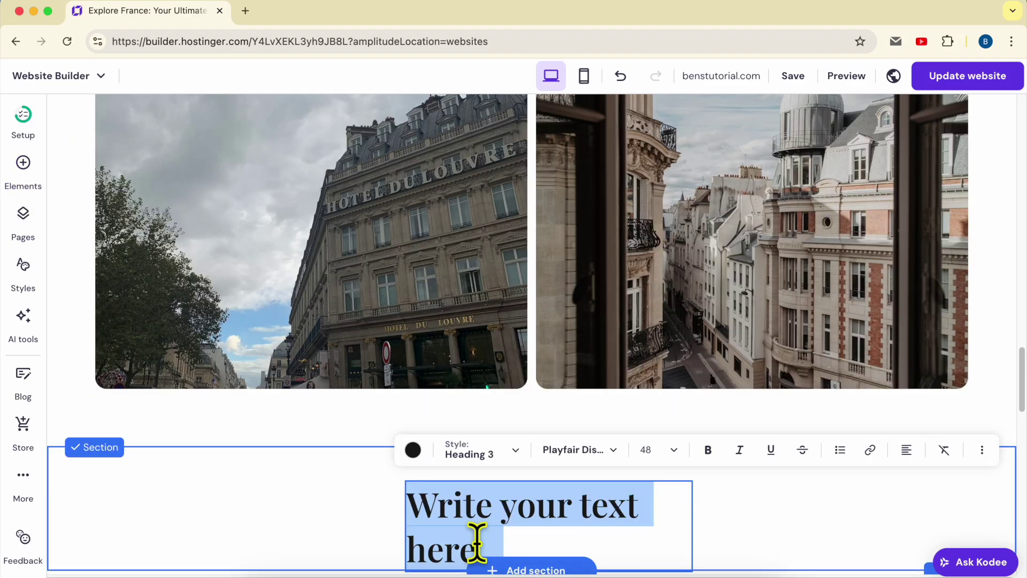
type("LATEST BLOG POSTS")
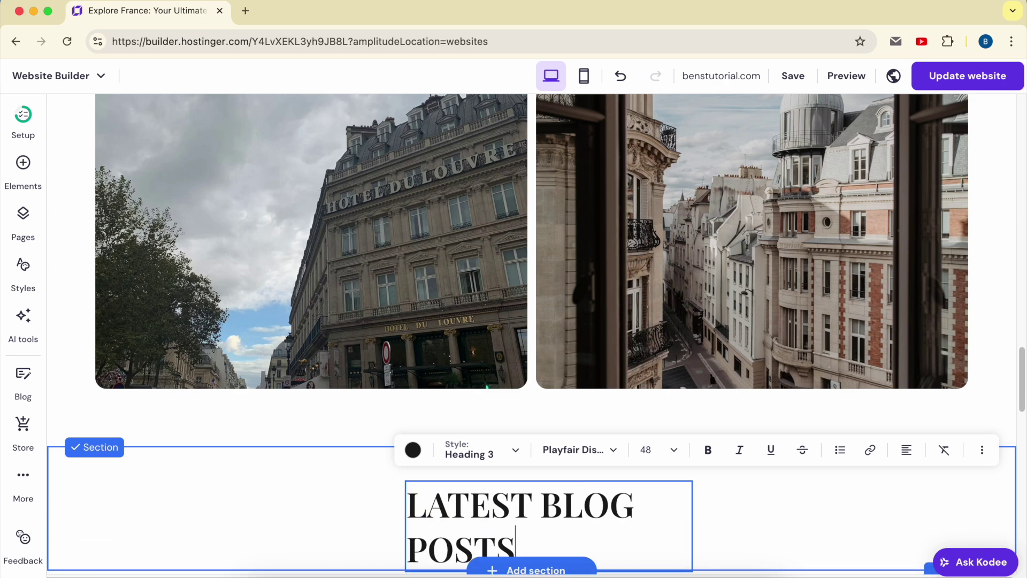
key("Escape")
Widen the "LATEST BLOG POSTS" text box to fit one line near the section's centre, and reduce the section height around it.
left_click_drag(690, 522, 817, 509)
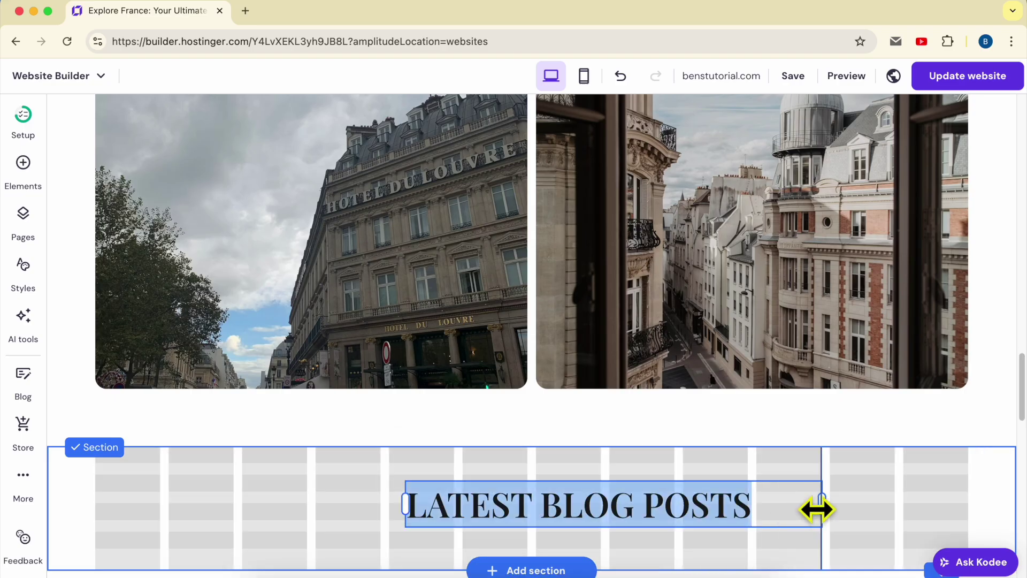
left_click_drag(699, 515, 675, 484)
left_click_drag(922, 555, 921, 514)
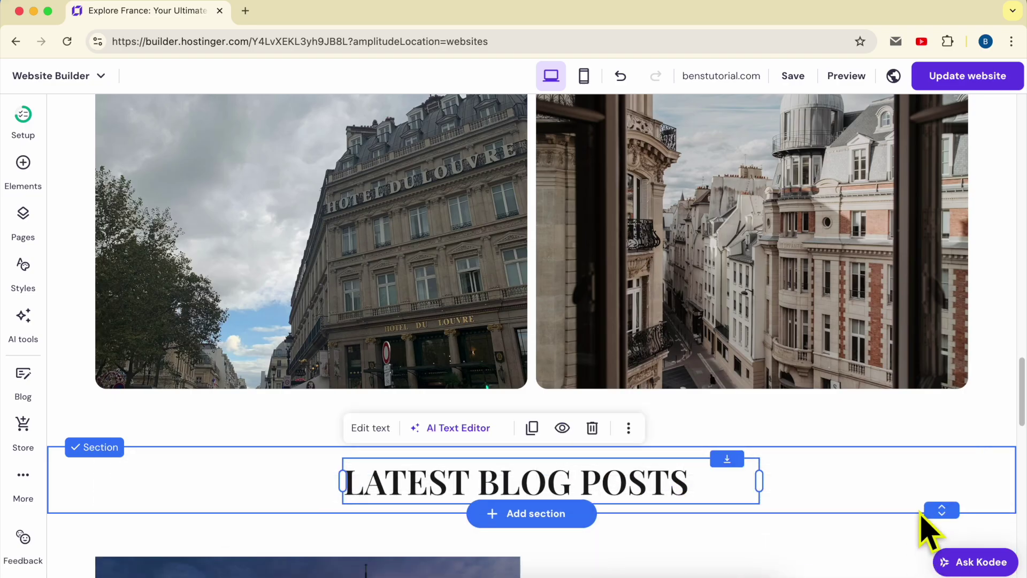
Copy the "LATEST BLOG POSTS" heading and paste it below "Gallery" in the text editor document.
double_click(459, 484)
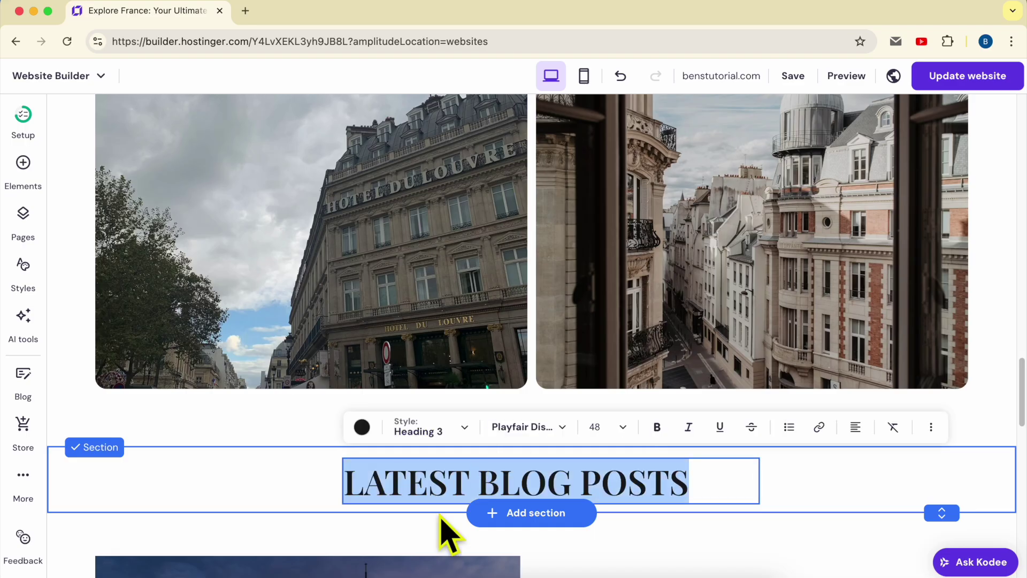
key("super+Tab")
key("super+v")
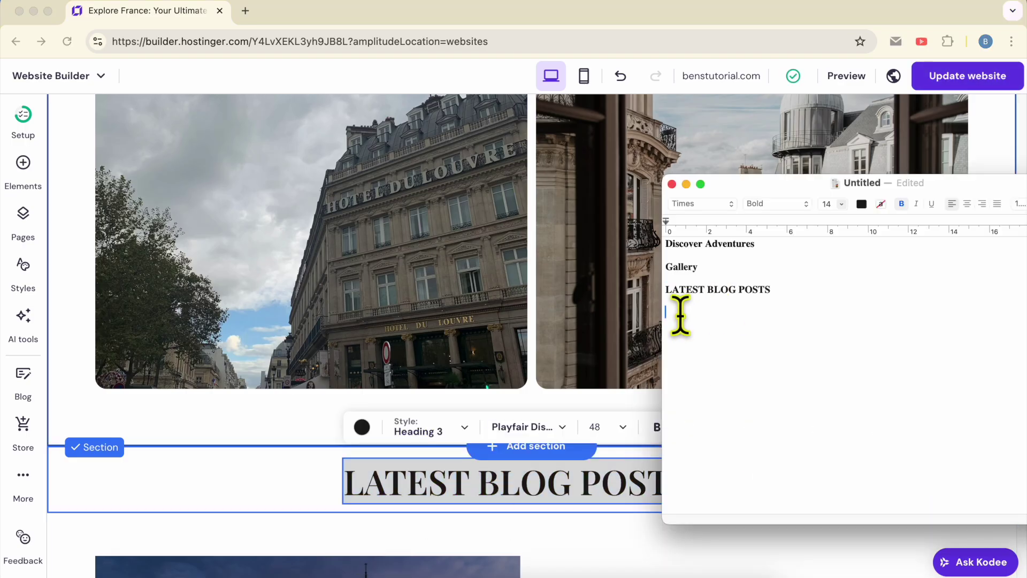
Add the entries "NEWSLETTER" and "FOOTER" on separate lines below "LATEST BLOG POSTS" in the text editor document.
scroll(419, 412, "down", 10)
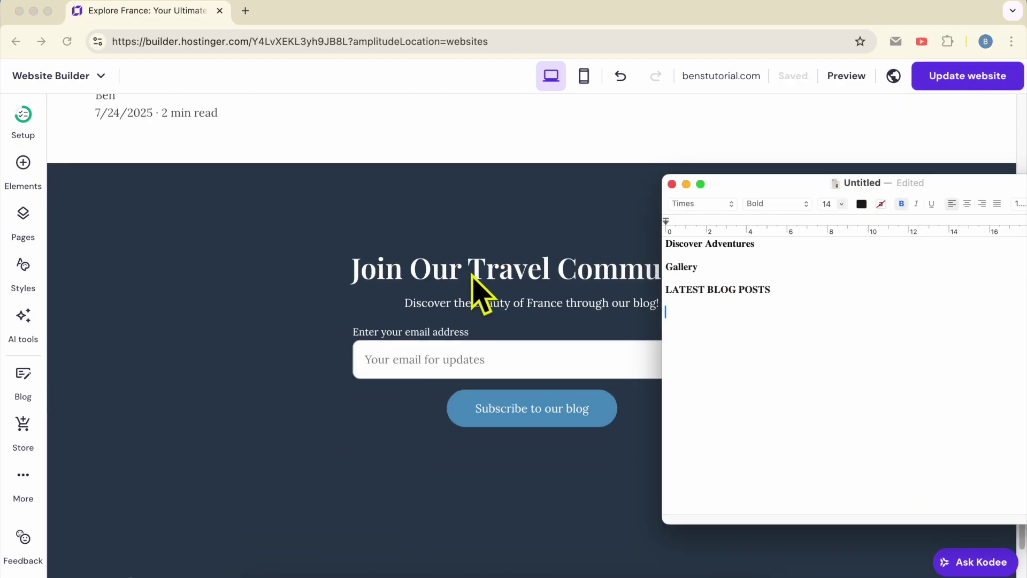
key("super+Tab")
left_click(461, 270)
double_click(461, 270)
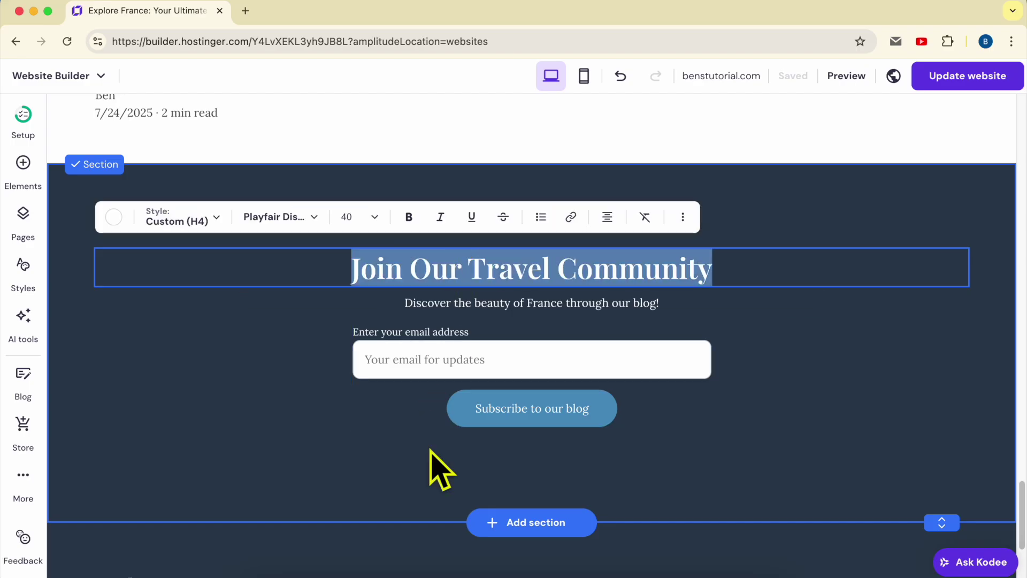
left_click(344, 568)
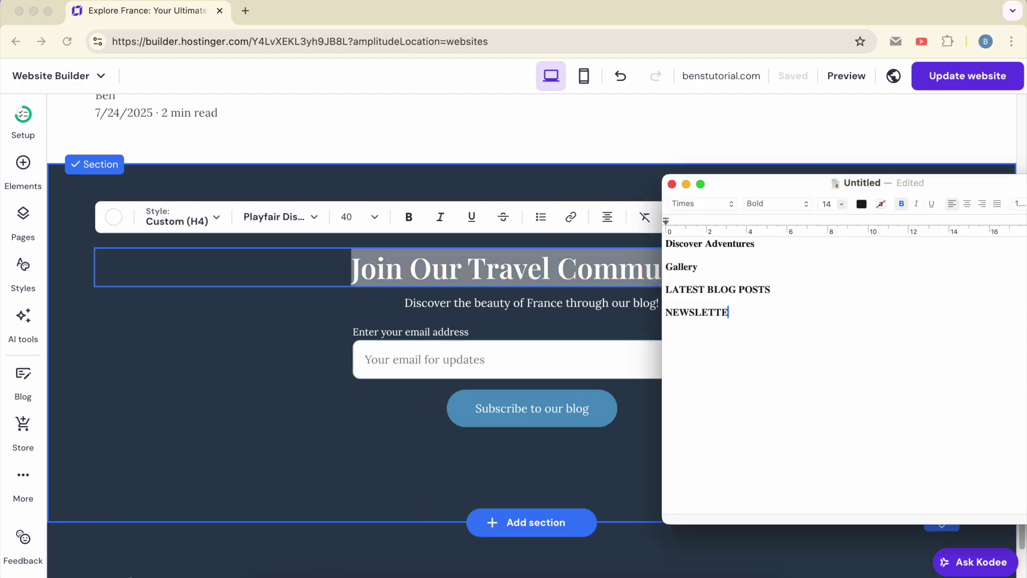
scroll(561, 420, "down", 5)
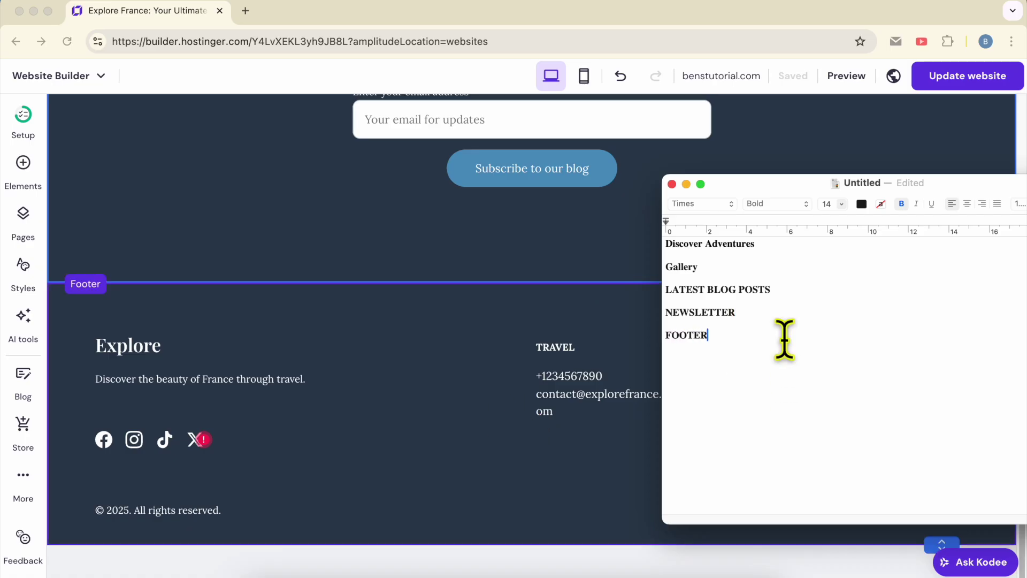
Set the anchor name of the page's Discover Adventures section to #adventures.
left_click(474, 401)
scroll(479, 412, "up", 20)
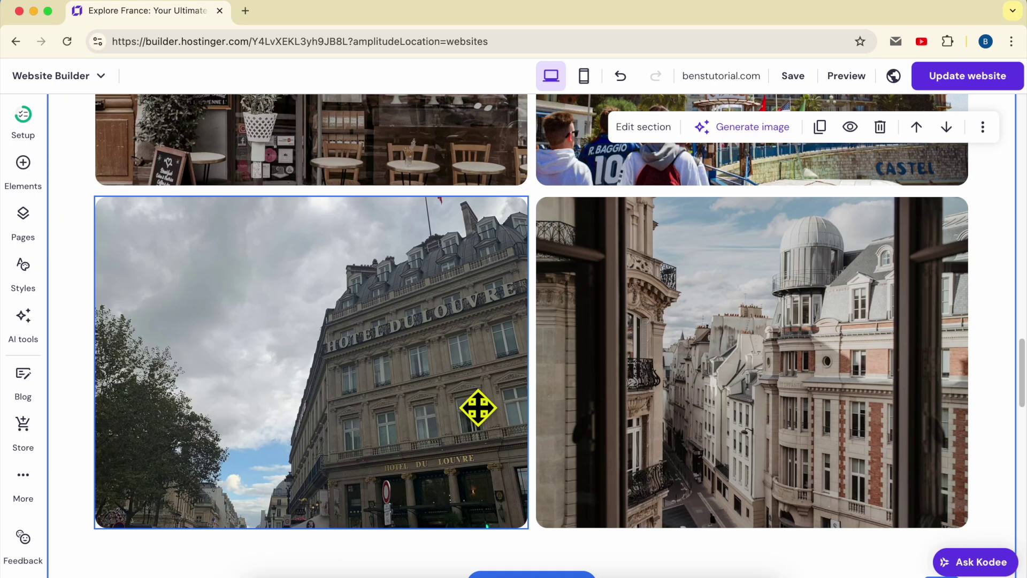
scroll(480, 412, "down", 5)
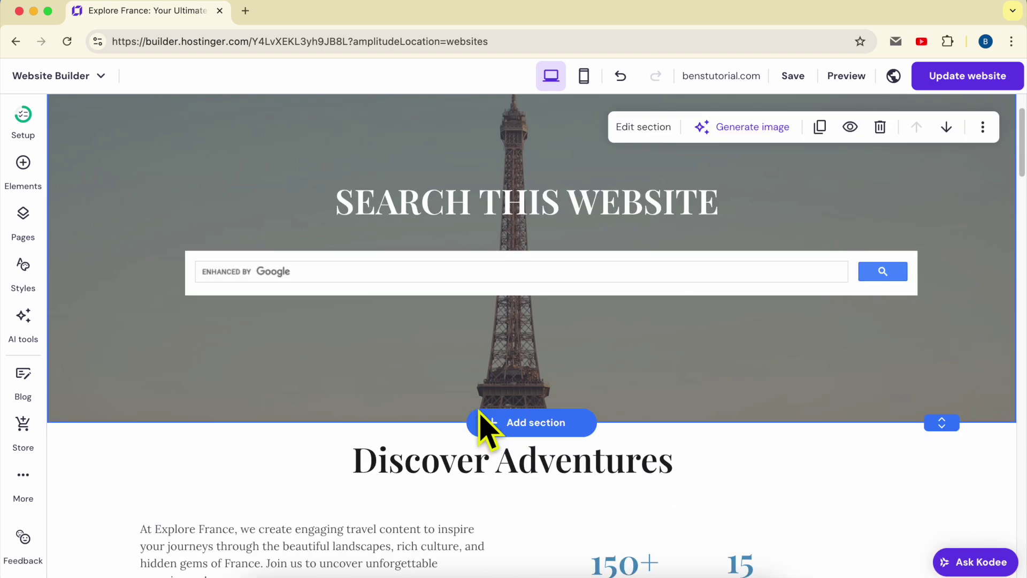
scroll(484, 428, "down", 2)
left_click(238, 366)
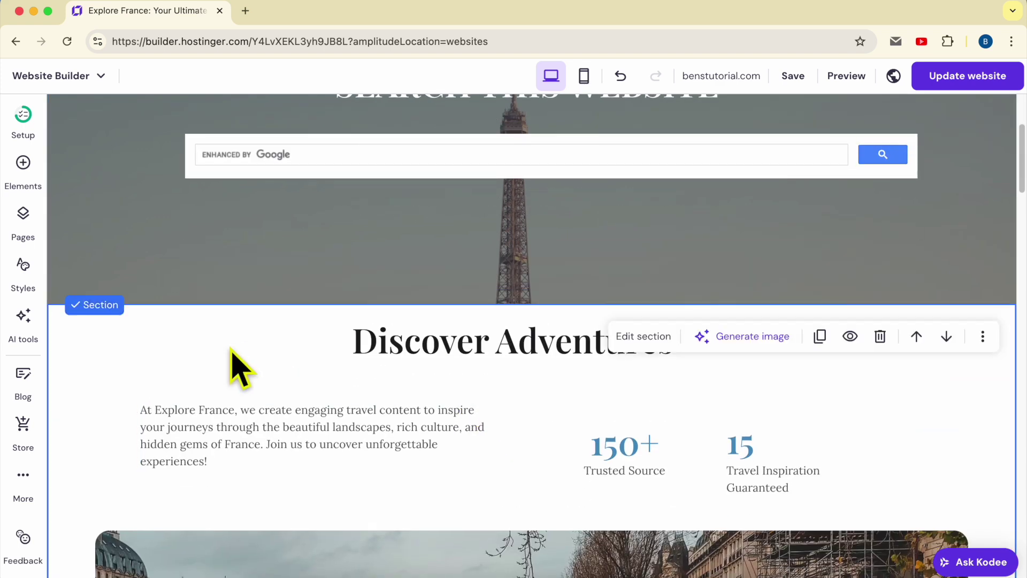
scroll(238, 374, "up", 8)
left_click(367, 328)
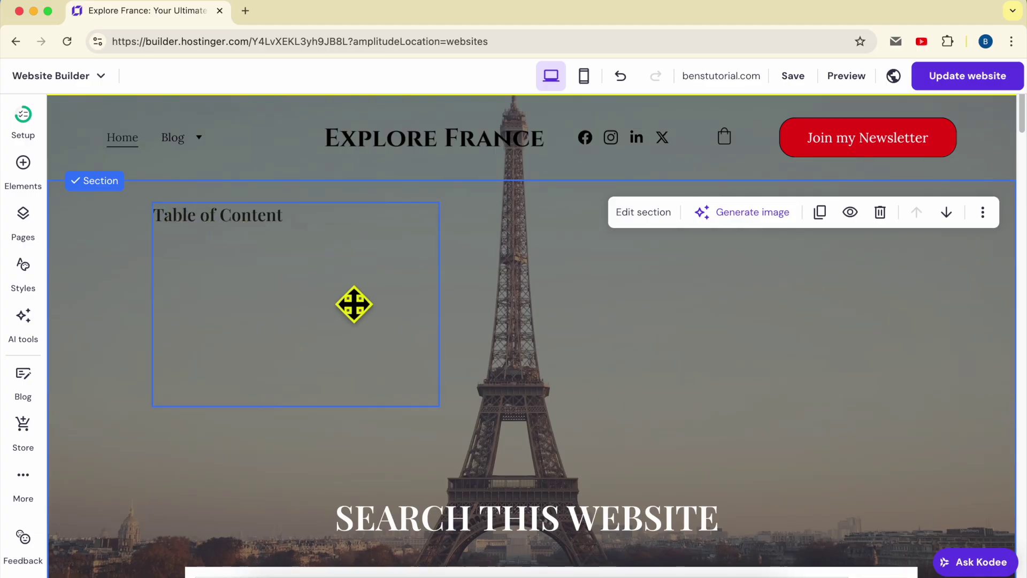
scroll(353, 305, "down", 7)
left_click(223, 338)
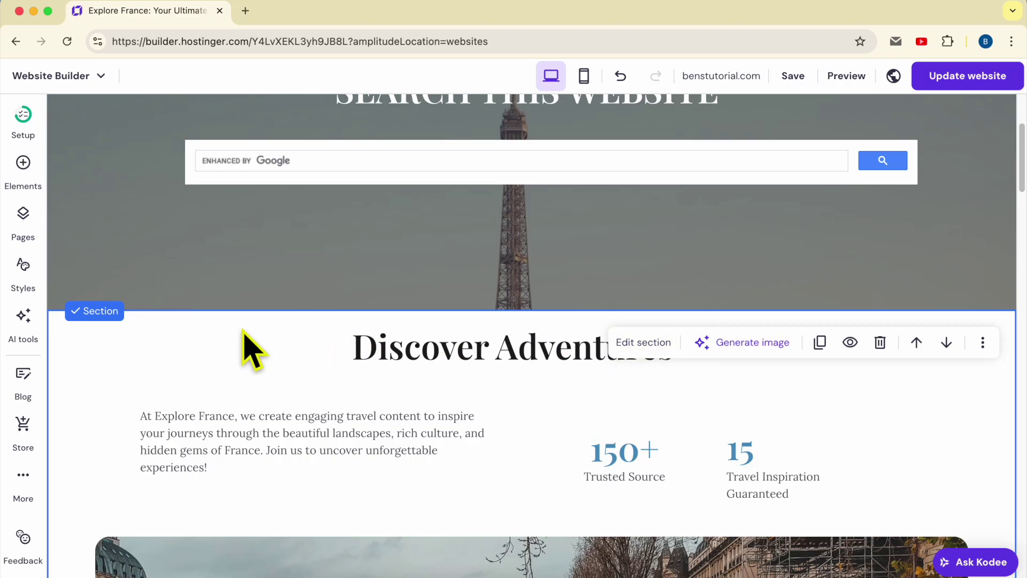
left_click(645, 343)
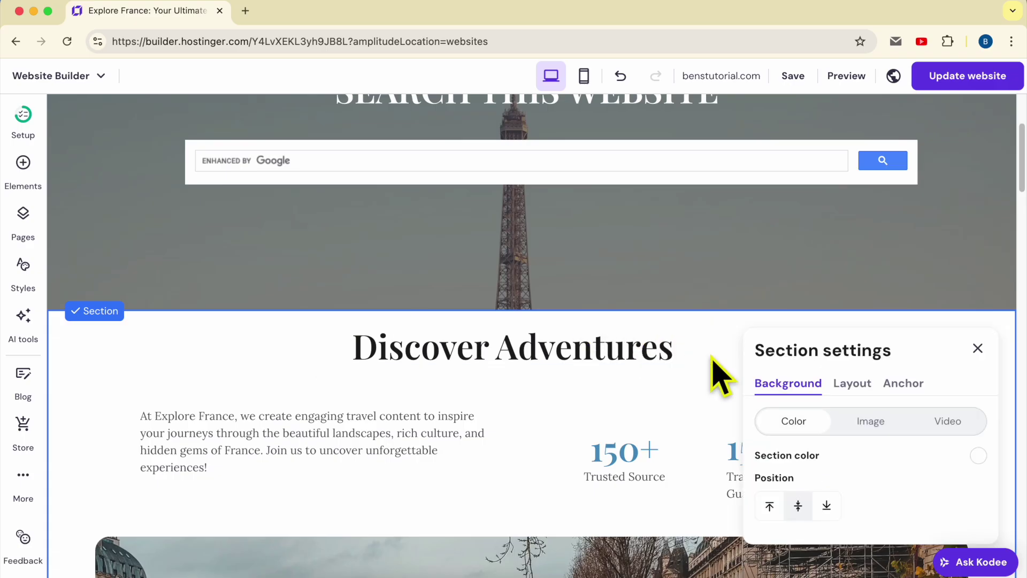
left_click(904, 384)
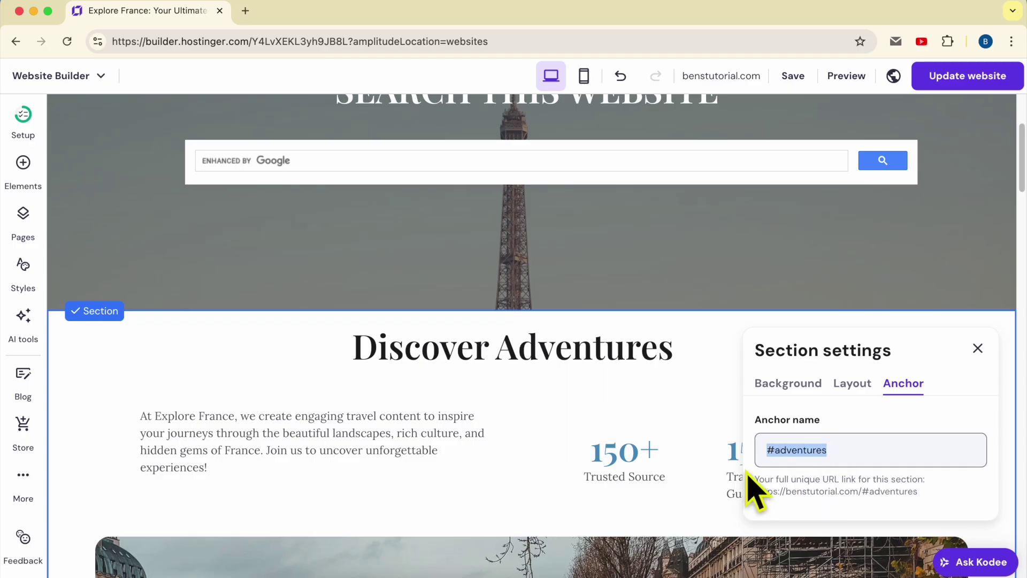
Add the anchor #adventures after "Discover Adventures" in the text editor document and return to the website builder.
left_click(345, 571)
left_click(759, 246)
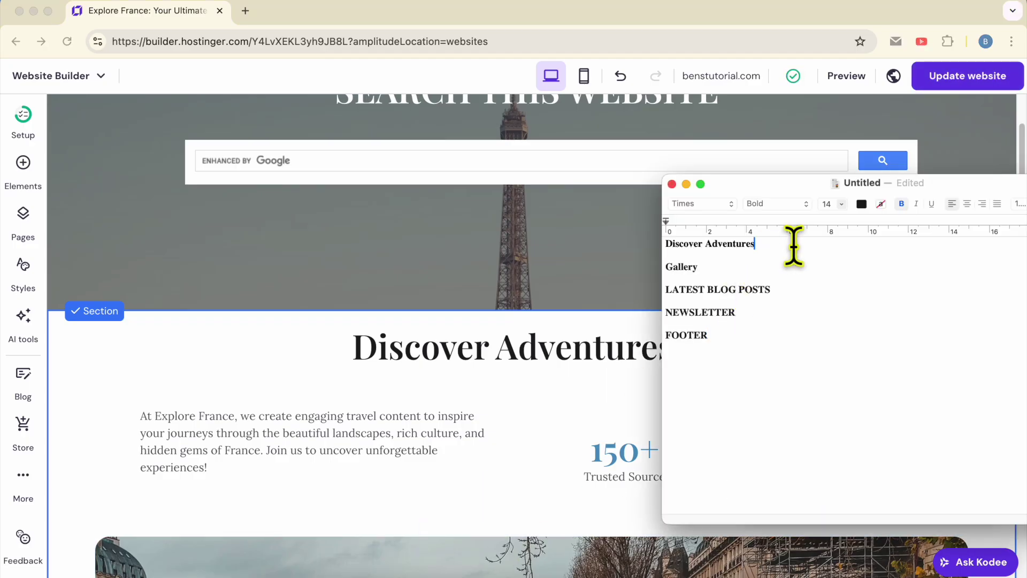
left_click(538, 385)
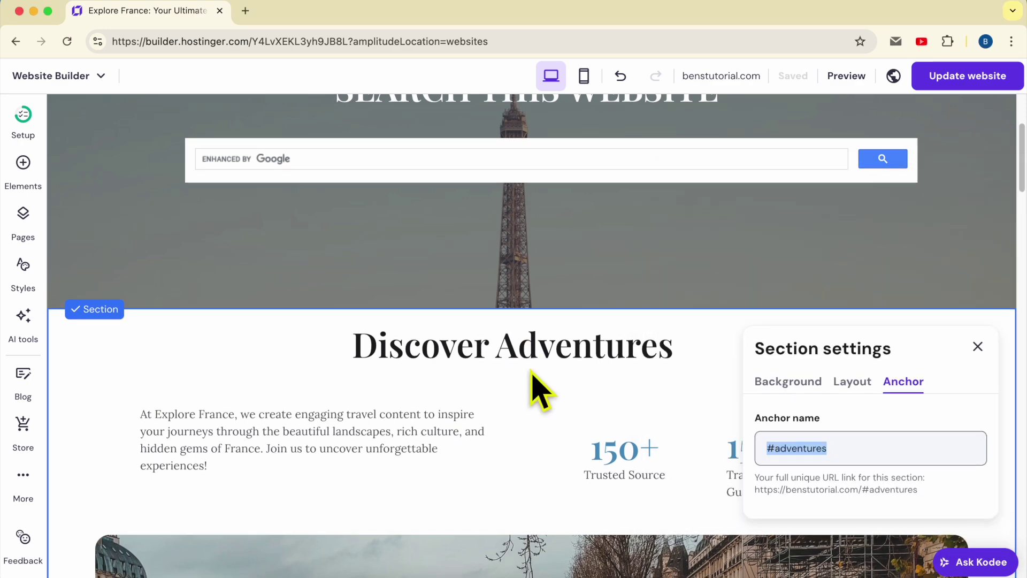
Set the Gallery section's anchor name to #gallery and add that anchor after "Gallery" in the text editor document.
scroll(538, 388, "down", 10)
left_click(977, 133)
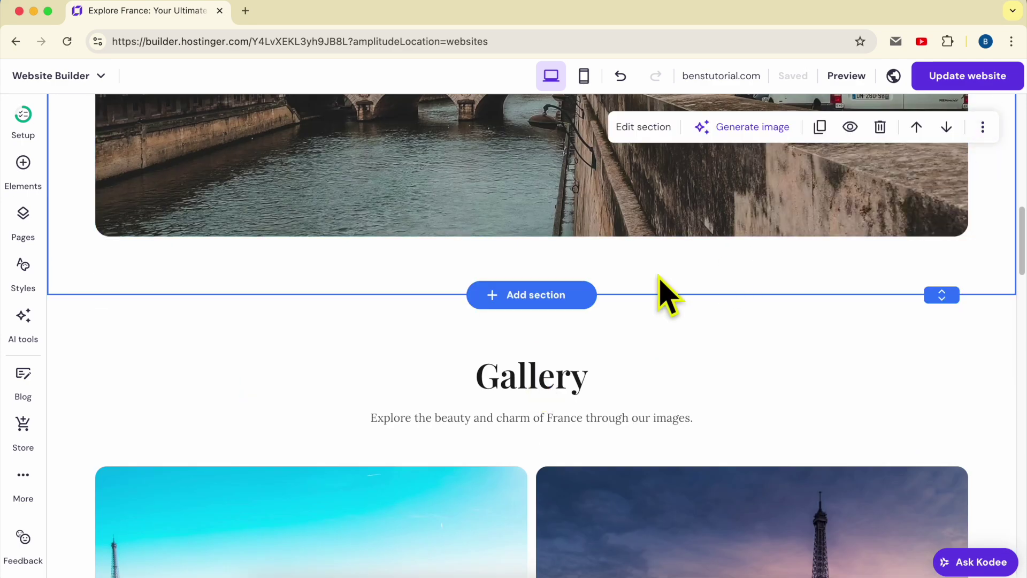
left_click(640, 327)
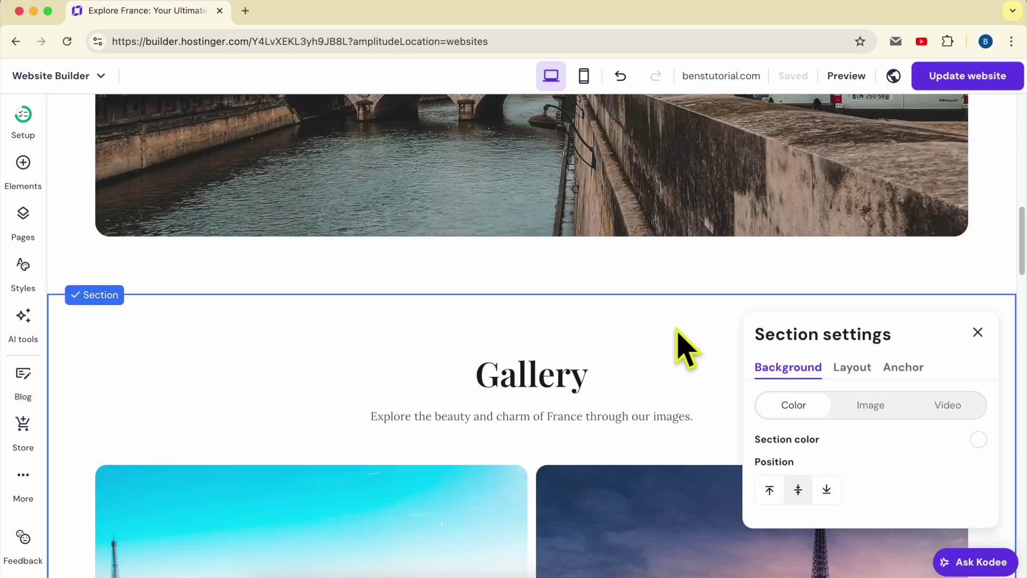
left_click(916, 368)
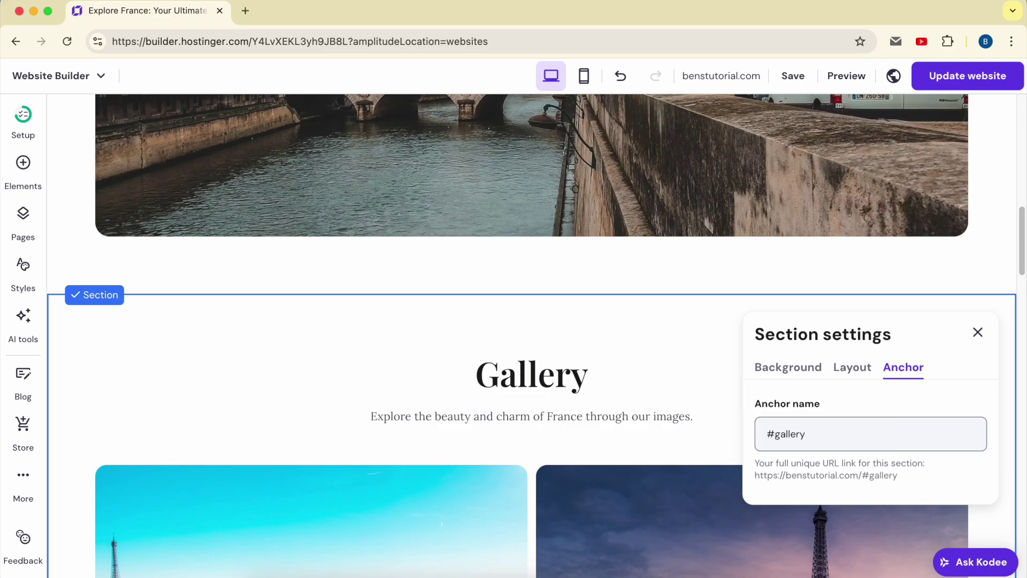
triple_click(860, 434)
left_click(348, 571)
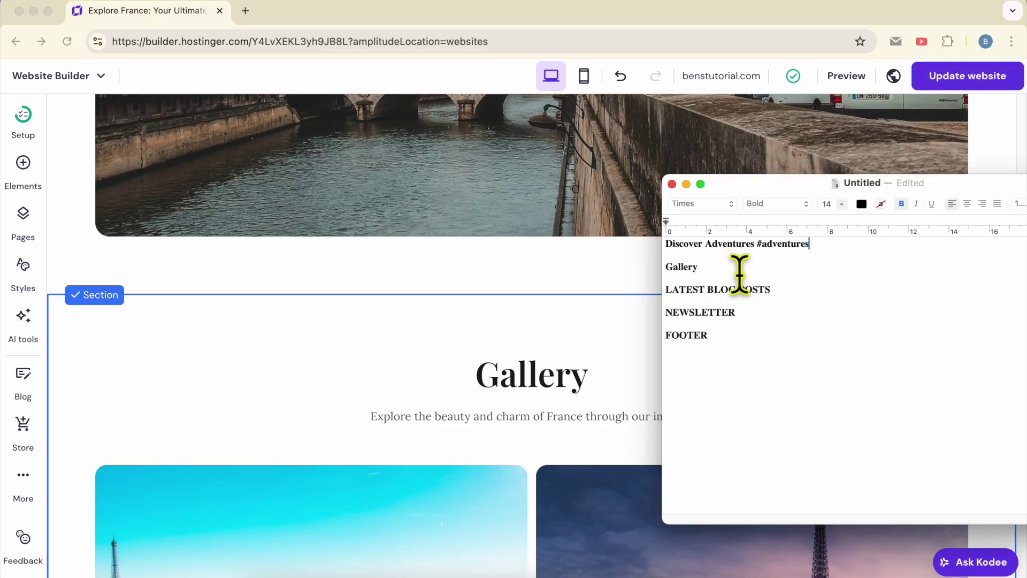
left_click(573, 400)
Set the anchor name of the "LATEST BLOG POSTS" section to #blogposts.
scroll(573, 390, "down", 10)
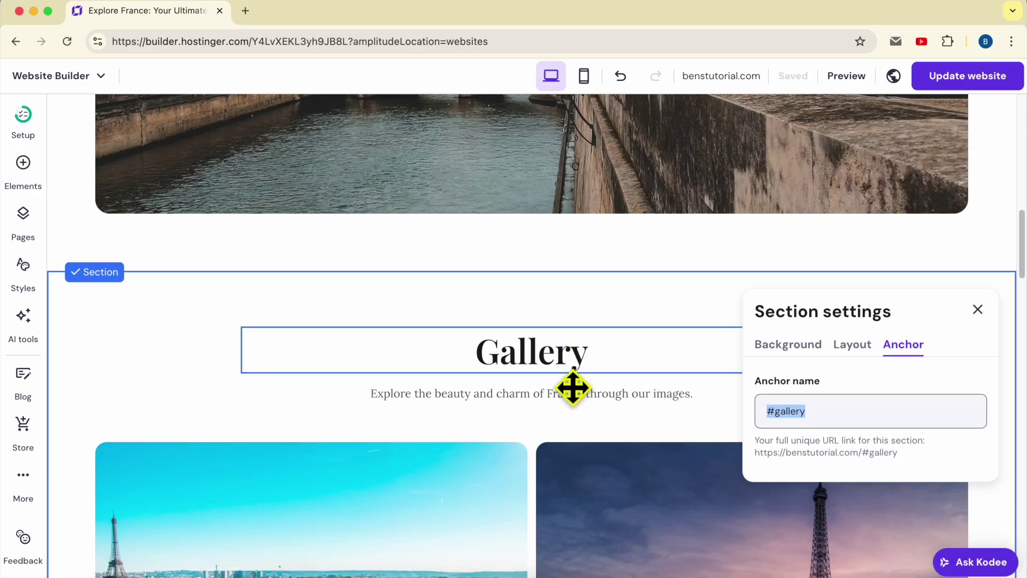
scroll(573, 387, "down", 10)
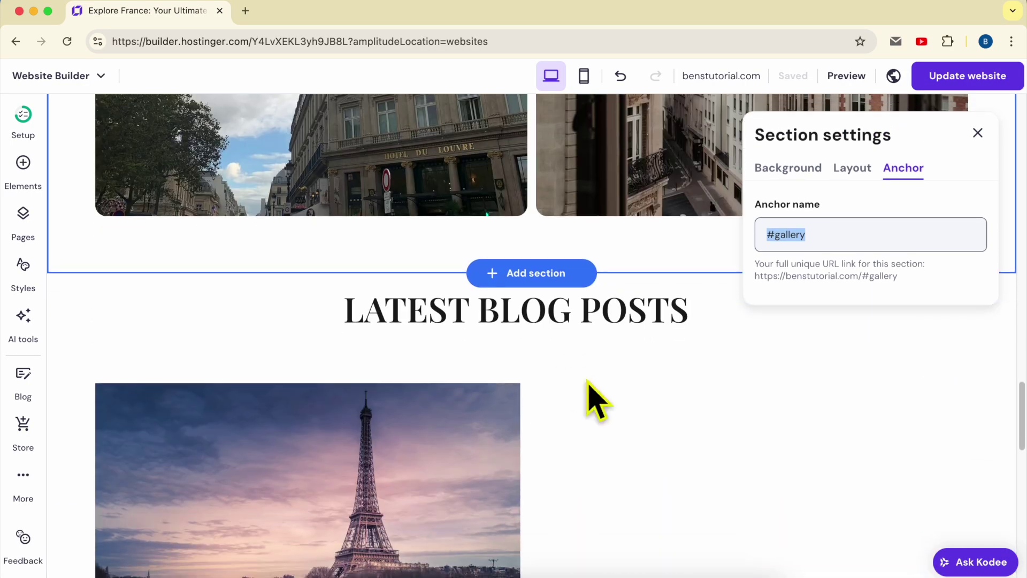
left_click(672, 367)
left_click(729, 315)
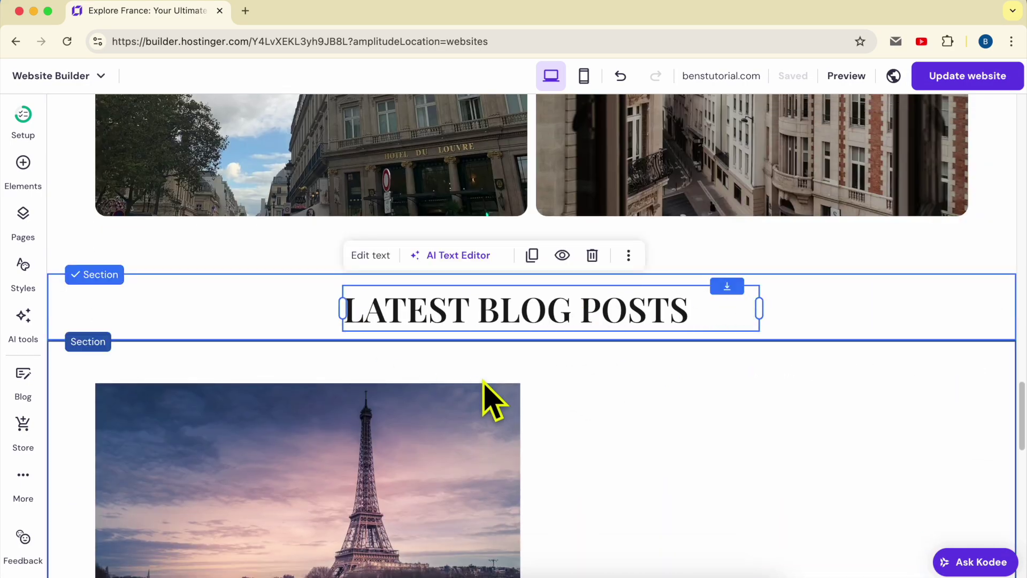
left_click(230, 325)
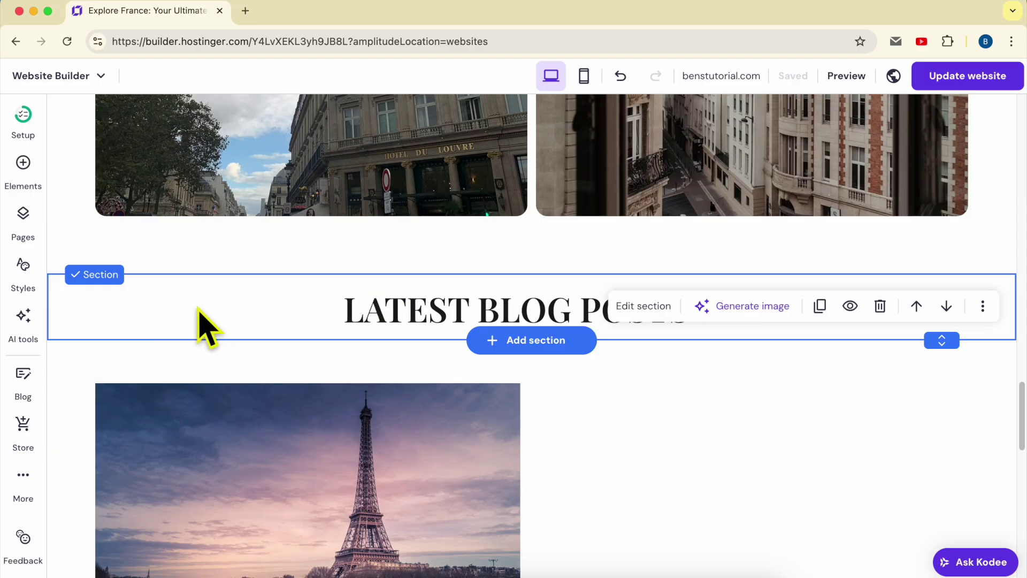
left_click(643, 308)
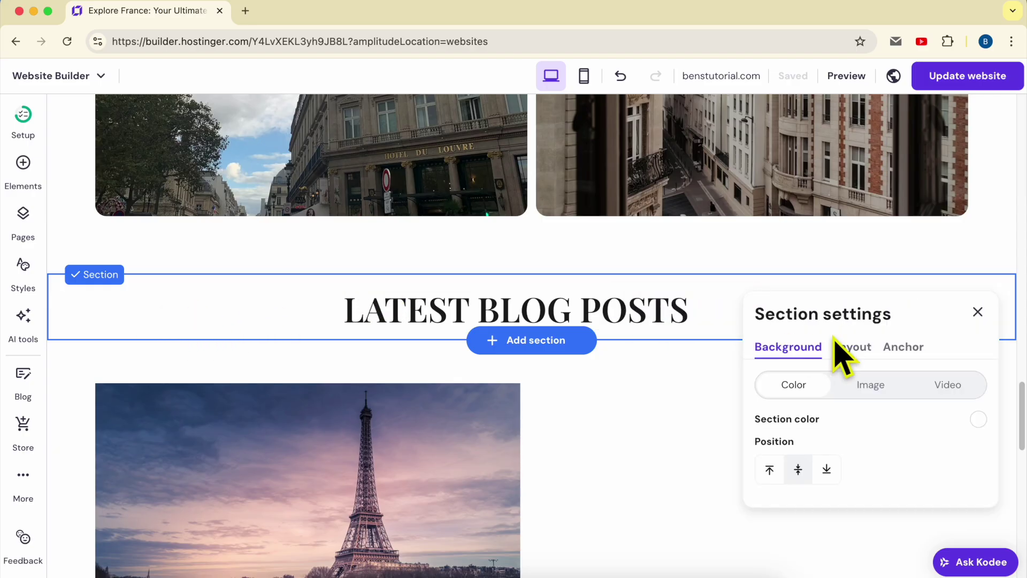
left_click(902, 359)
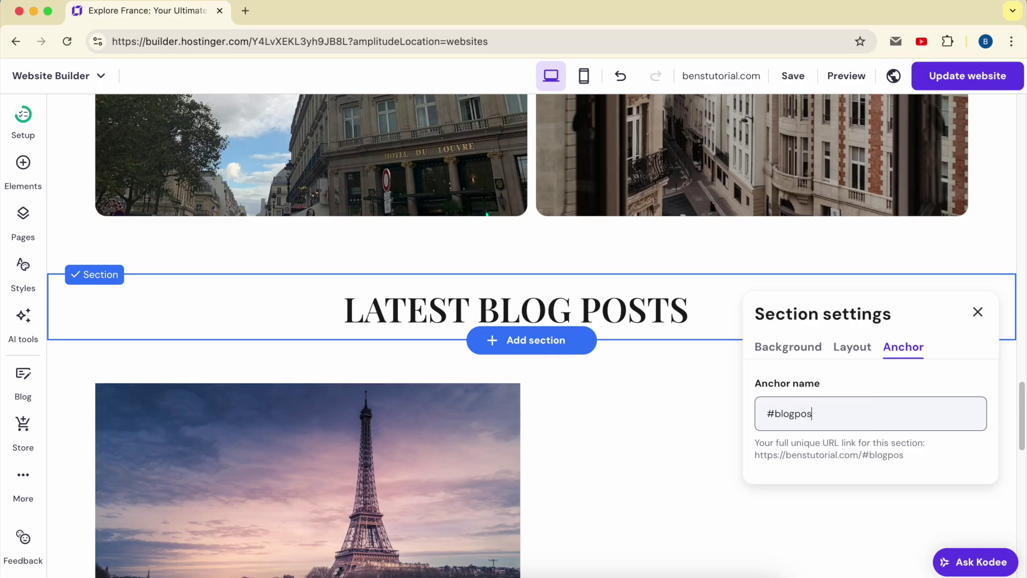
Add the anchor #blogposts after "LATEST BLOG POSTS" in the text editor document and return to the website builder.
left_click(339, 575)
left_click(794, 287)
type("#blogposts")
left_click(585, 392)
Set the anchor name of the "Join Our Travel Community" section to #newsletter and add that anchor after "NEWSLETTER" in the text editor document.
scroll(585, 407, "down", 10)
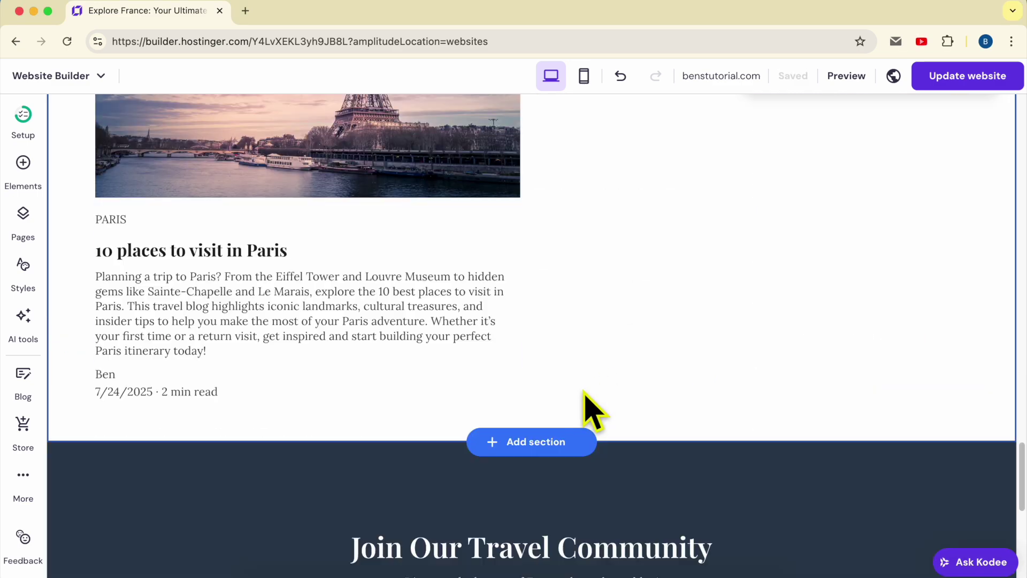
left_click(637, 291)
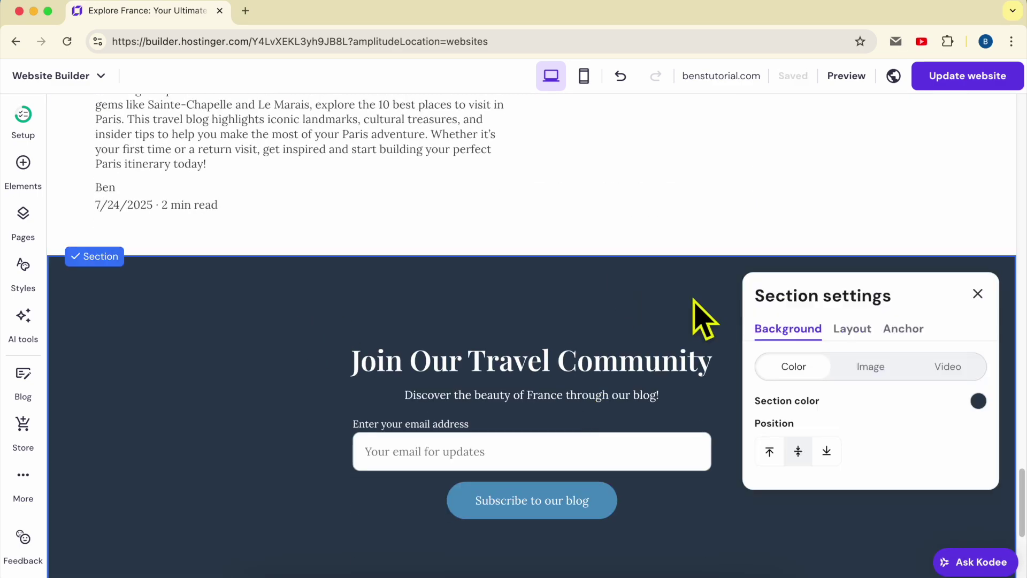
left_click(903, 328)
left_click(853, 395)
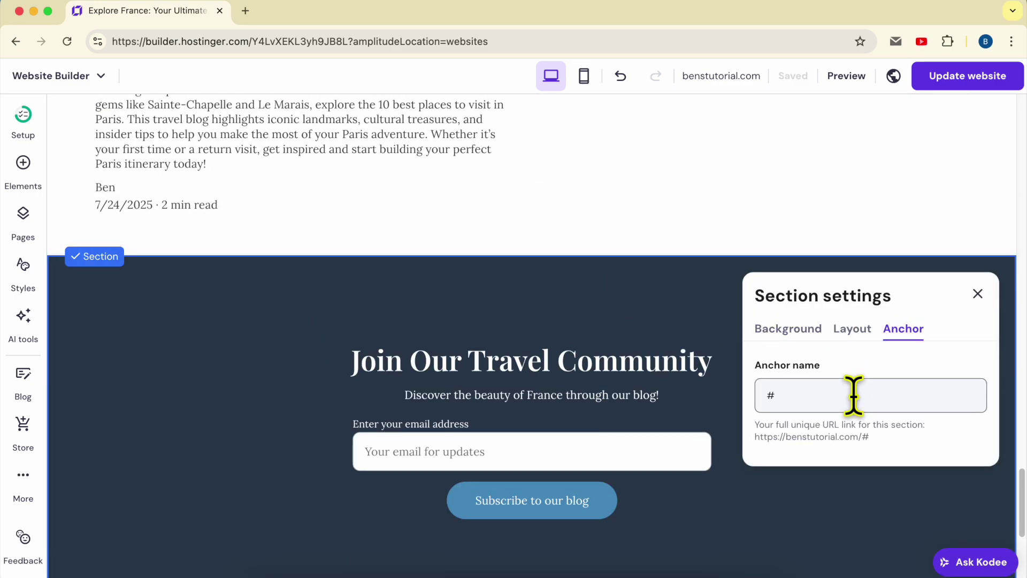
type("newsletter")
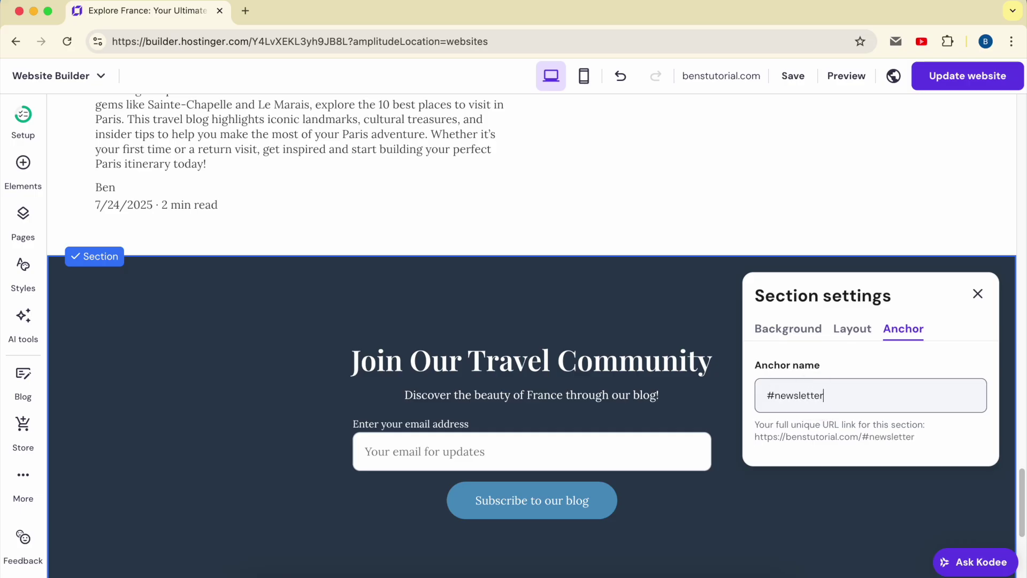
left_click(345, 575)
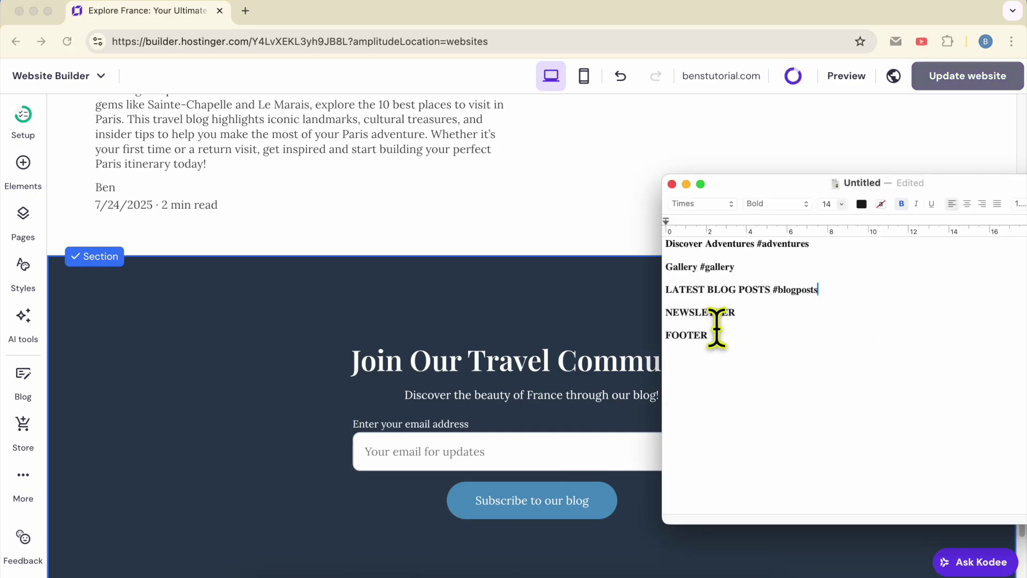
Set the footer's anchor name to #footer in the website builder and add that anchor after "FOOTER" in the text editor document.
scroll(417, 369, "down", 6)
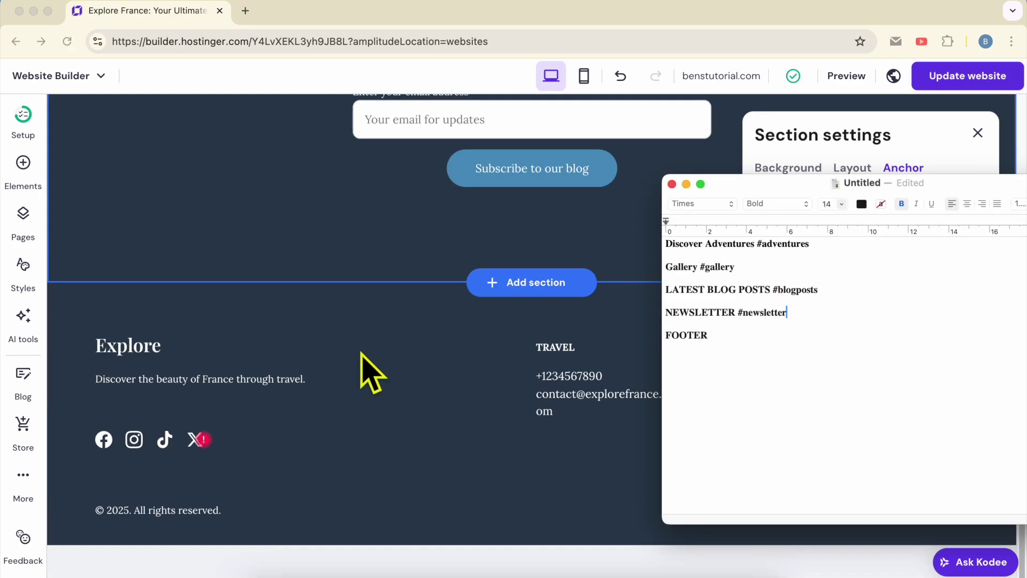
left_click(412, 350)
left_click(238, 316)
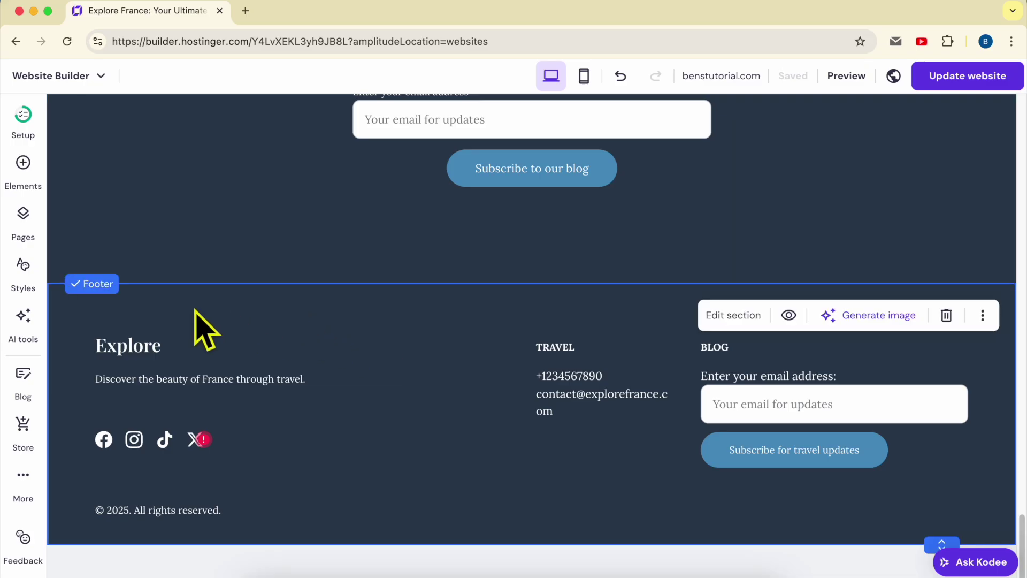
left_click(730, 315)
left_click(903, 355)
left_click(835, 425)
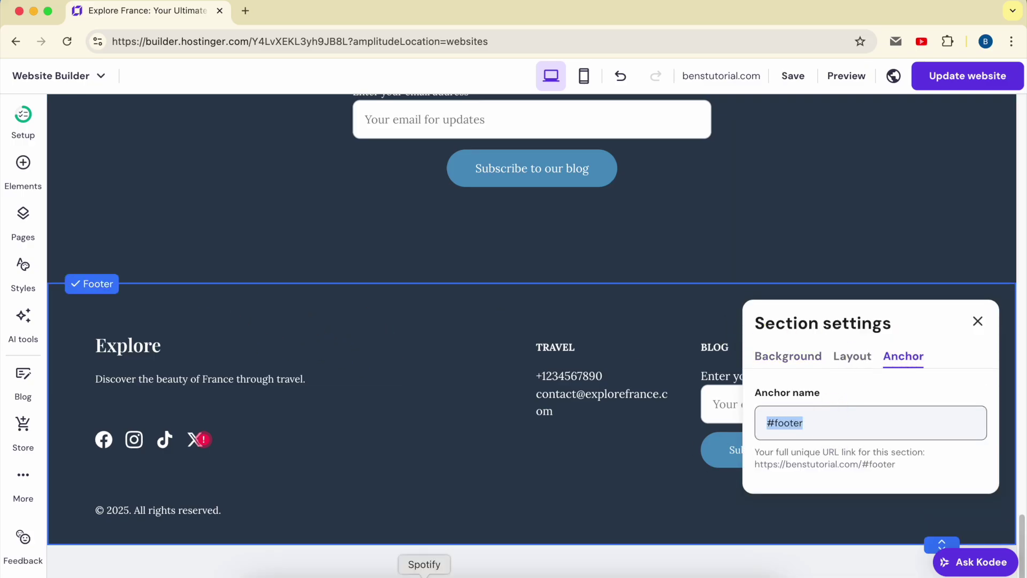
left_click(344, 568)
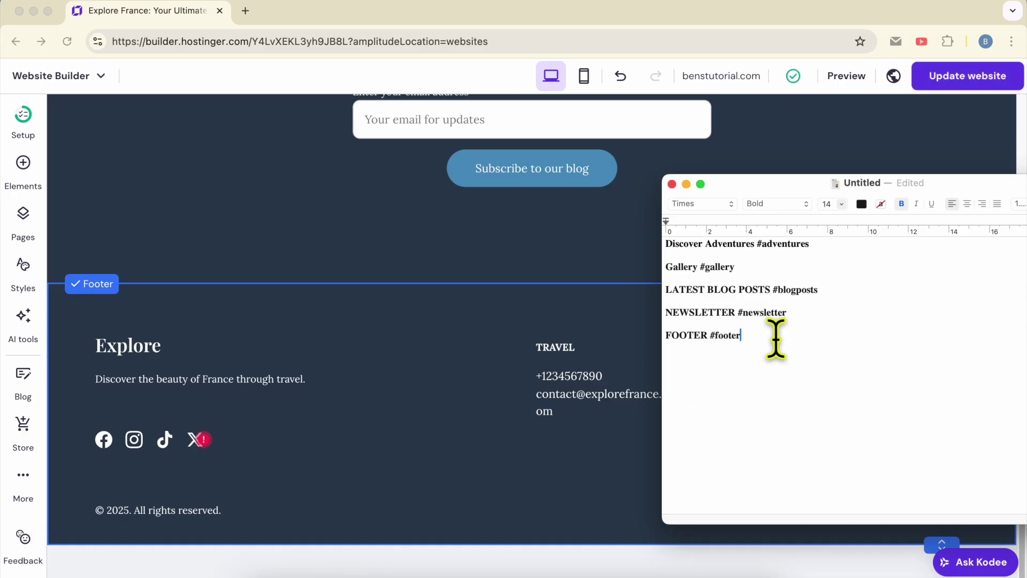
Add a new text element directly under the "Table of Content" heading in the website builder and set its style to Paragraph 1.
scroll(419, 385, "up", 20)
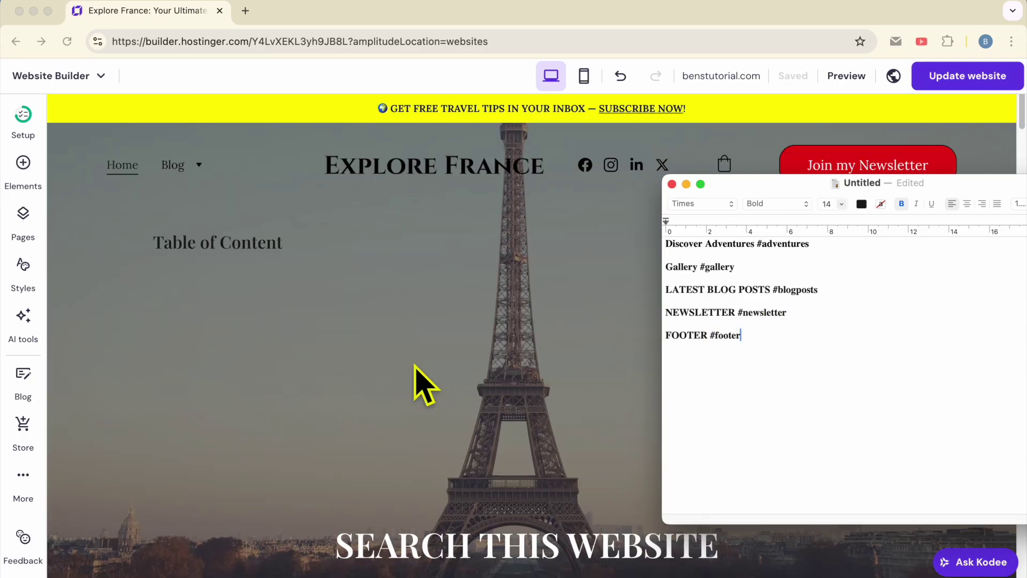
double_click(212, 244)
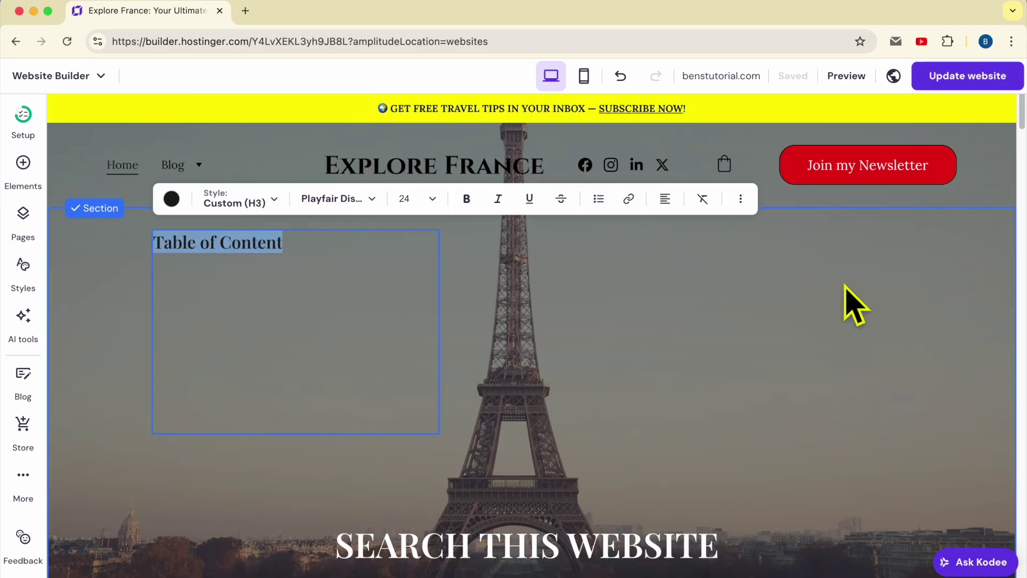
left_click(406, 557)
left_click(26, 168)
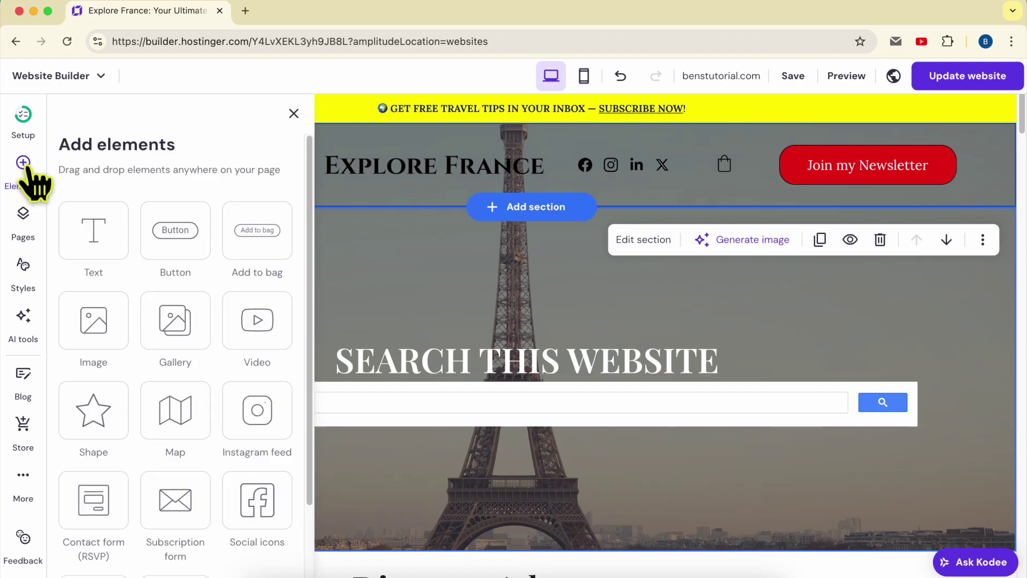
left_click_drag(94, 234, 201, 282)
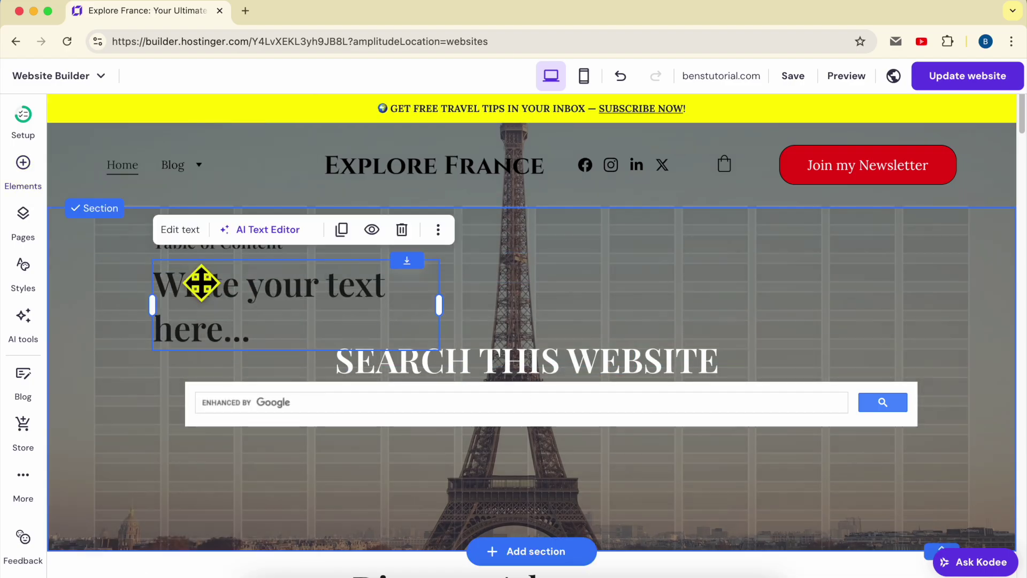
double_click(201, 283)
left_click(271, 235)
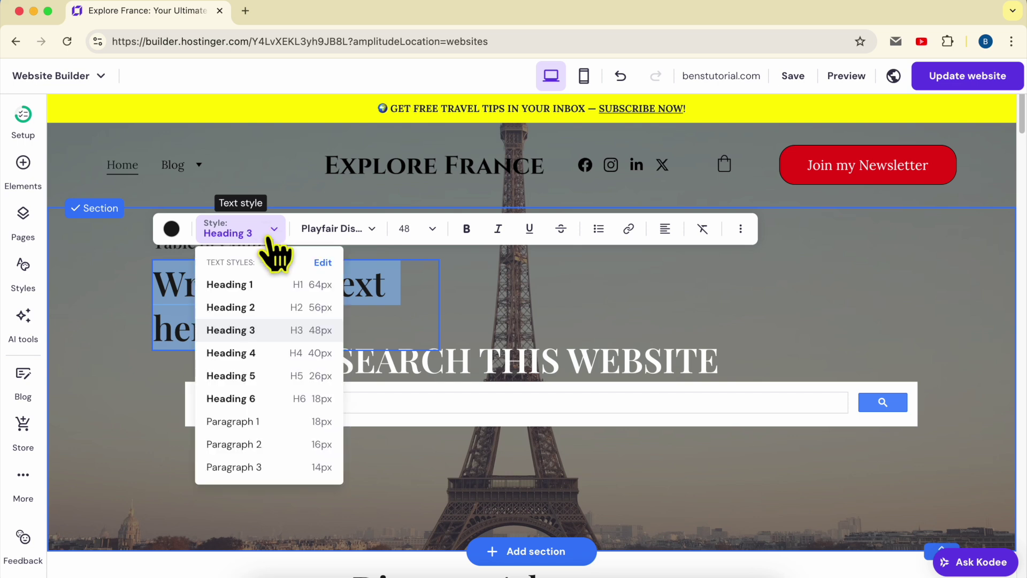
left_click(257, 421)
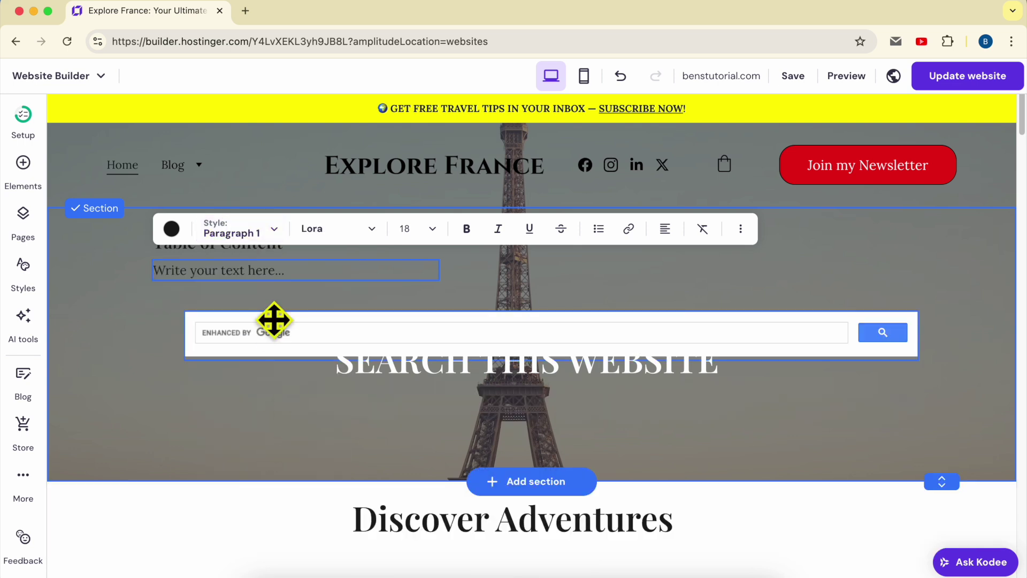
Replace the placeholder text with the entries "Our Adventures", "Gallery" and "Latest Posts", all in Paragraph 1 style.
key("Return")
key("Return")
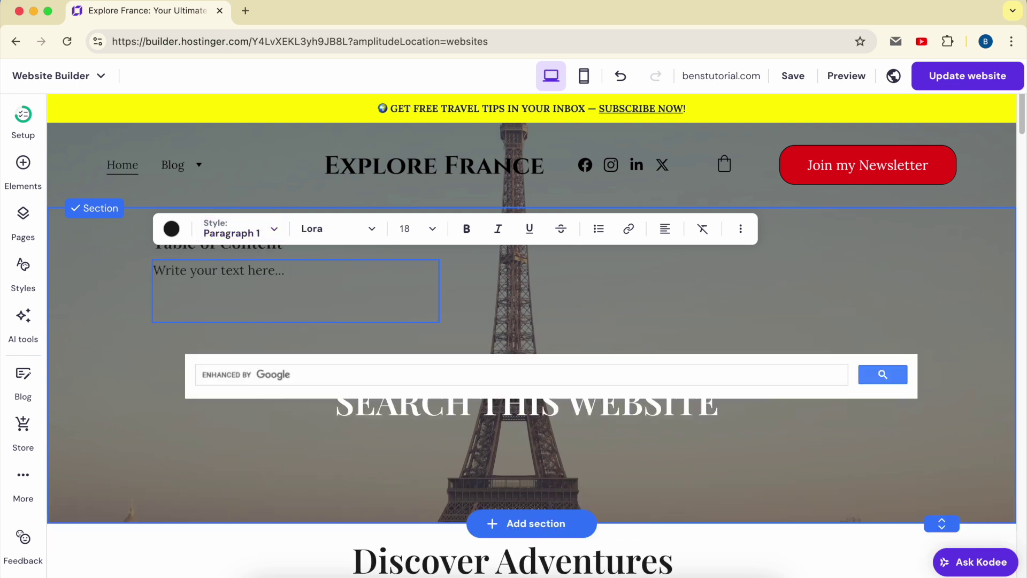
type("Our Adventures  Gallery  Latest Posts")
key("super+a")
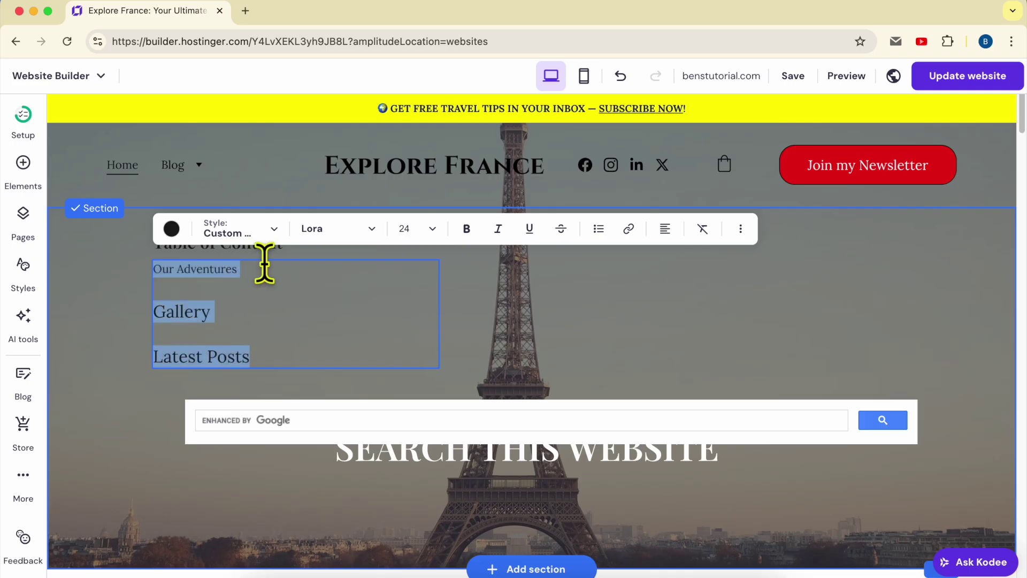
left_click(258, 233)
left_click(248, 422)
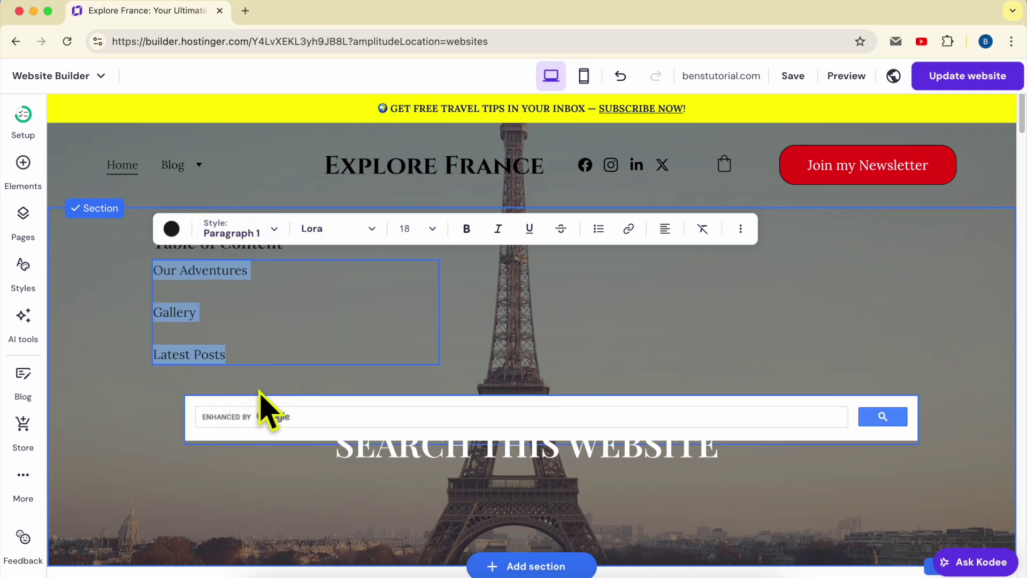
Put "Gallery" and "Latest Posts" on consecutive lines under "Our Adventures" and delete the widely spaced duplicates and empty lines.
left_click(270, 274)
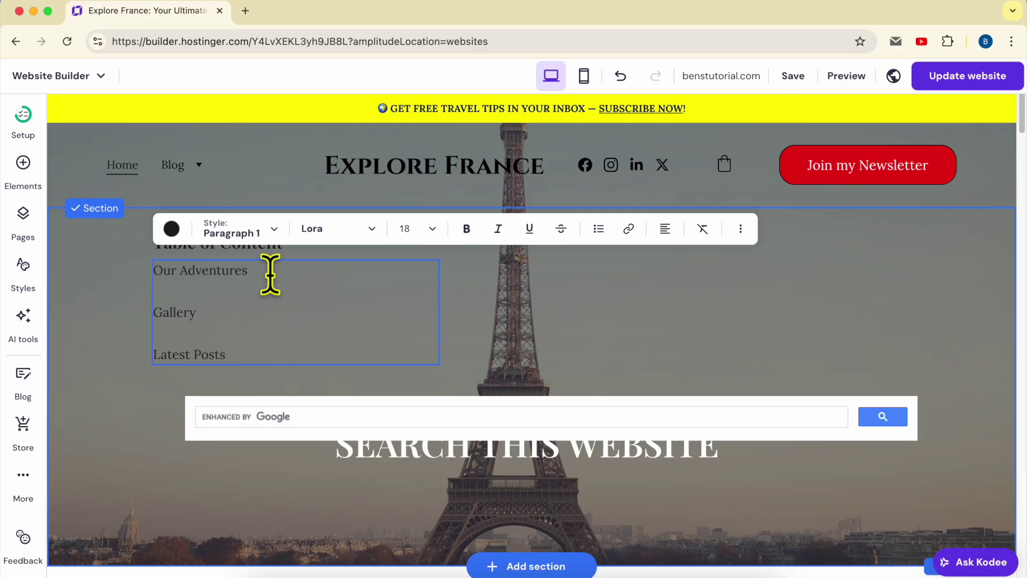
key("Return")
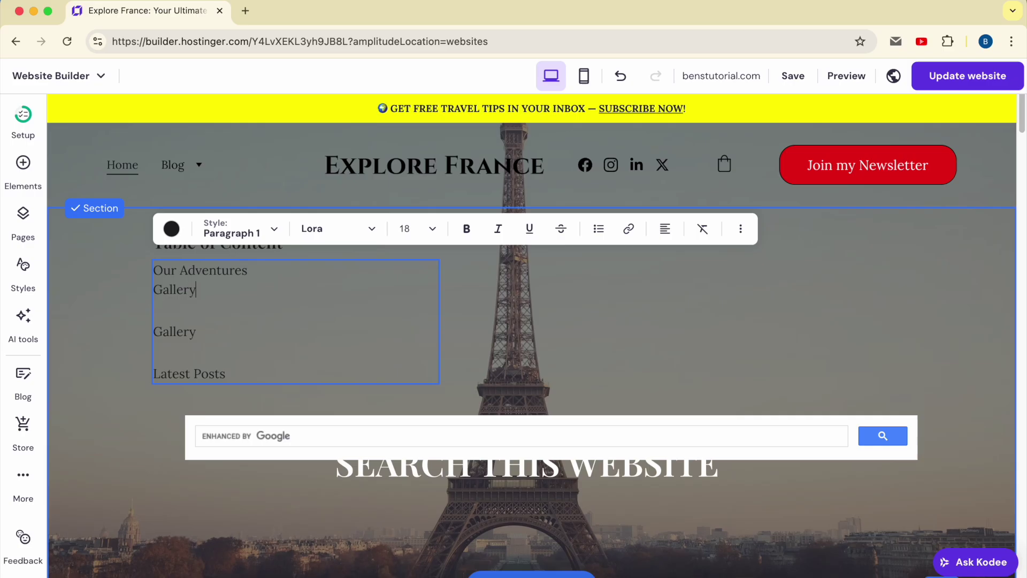
key("Return")
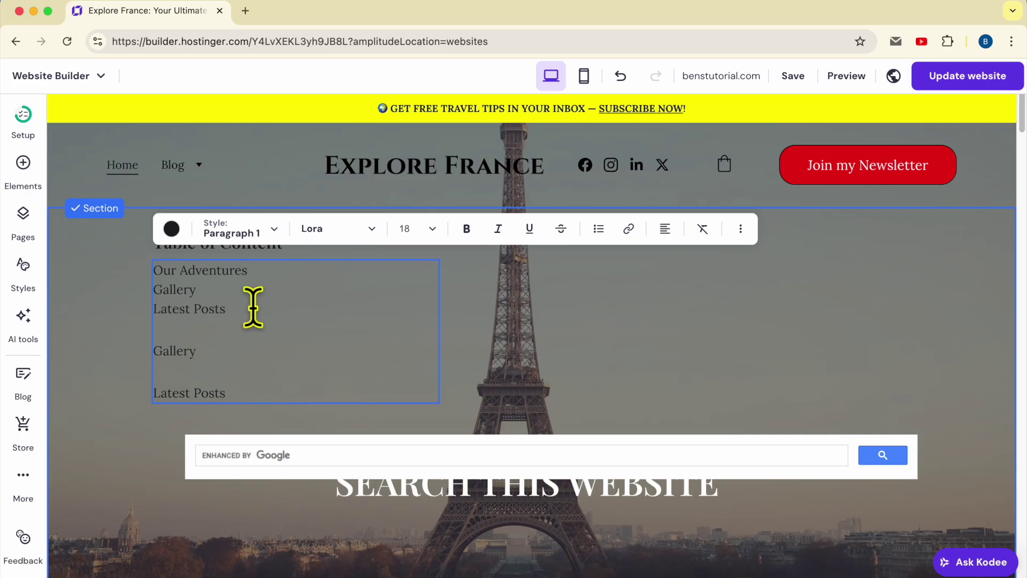
double_click(249, 351)
key("BackSpace")
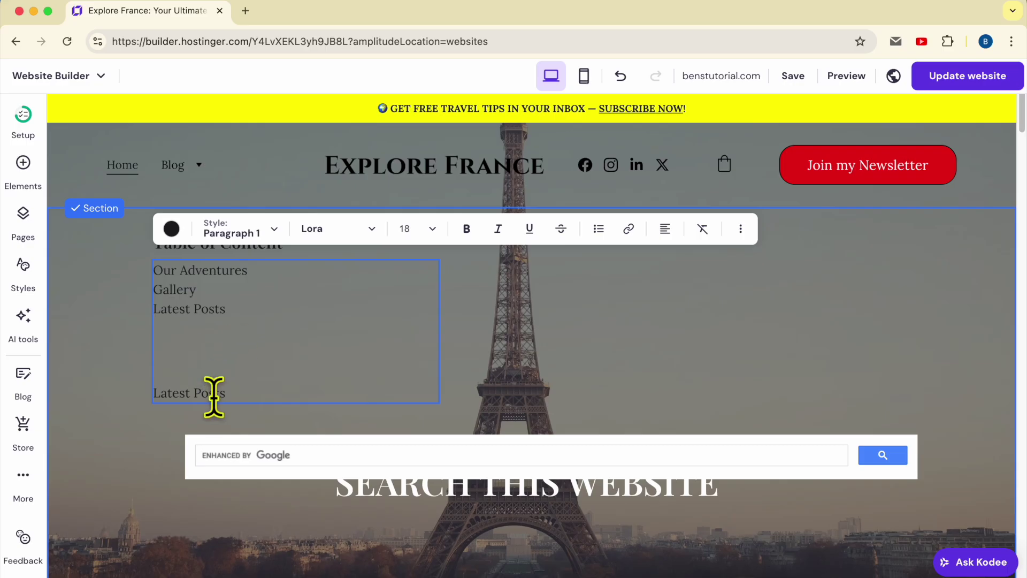
key("BackSpace")
key("BackSpace")
key("BackSpace")
key("BackSpace")
key("BackSpace")
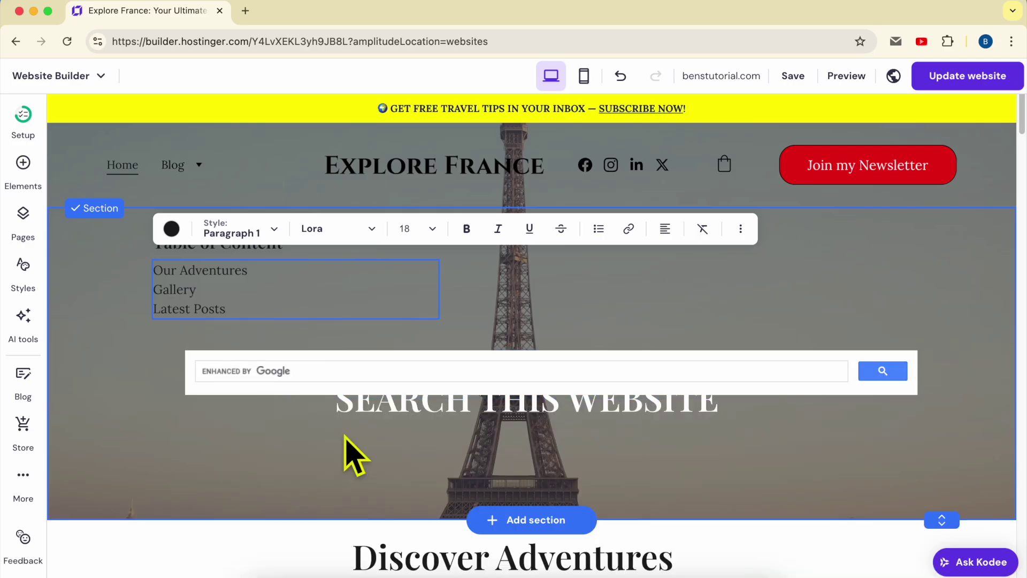
Add the entries "Newsletter" and "Footer" on separate lines below "Latest Posts", following the anchor list in the text editor document.
left_click(344, 575)
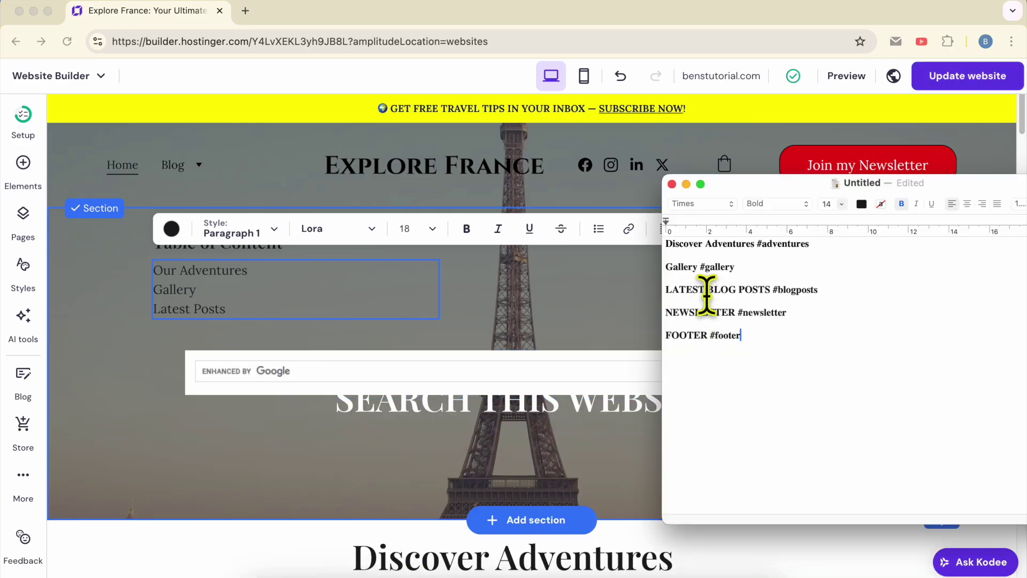
left_click(306, 309)
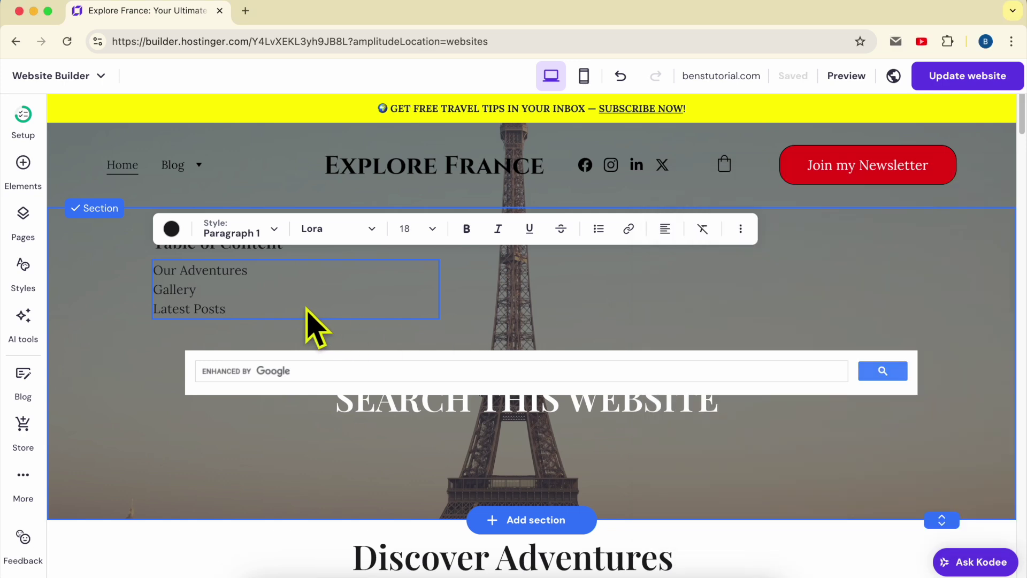
key("Return")
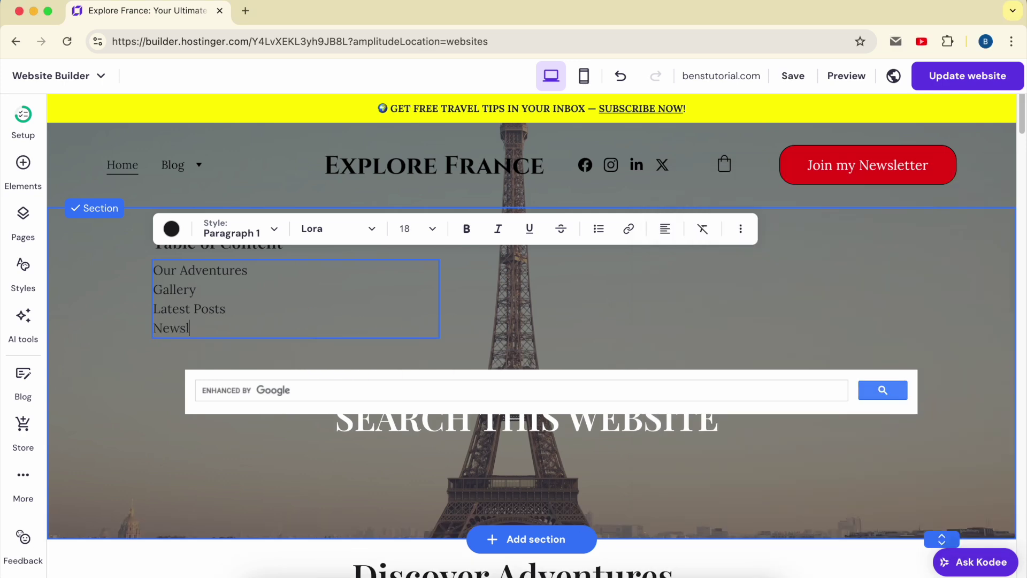
type("Newsletter")
left_click(344, 575)
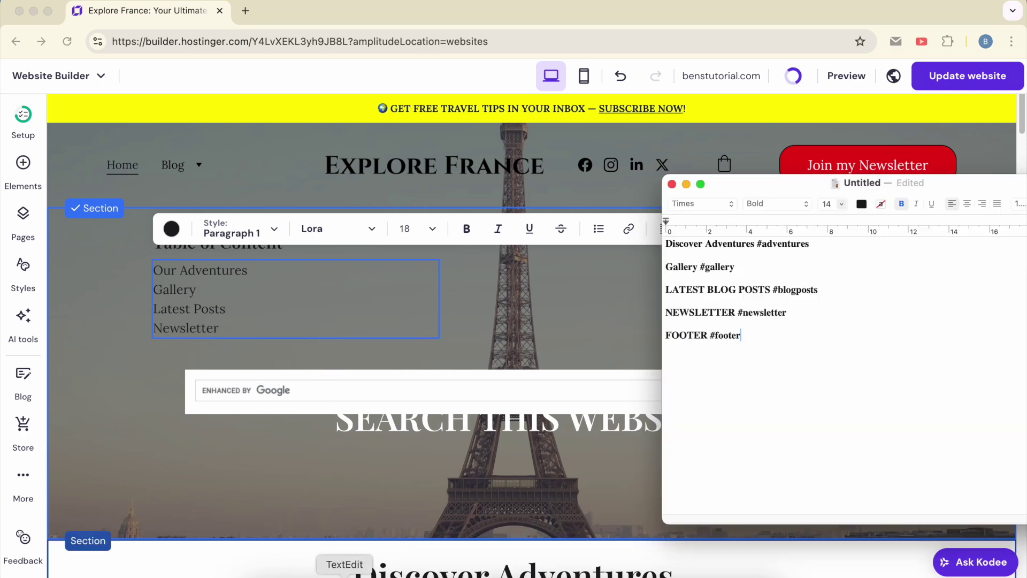
left_click(242, 330)
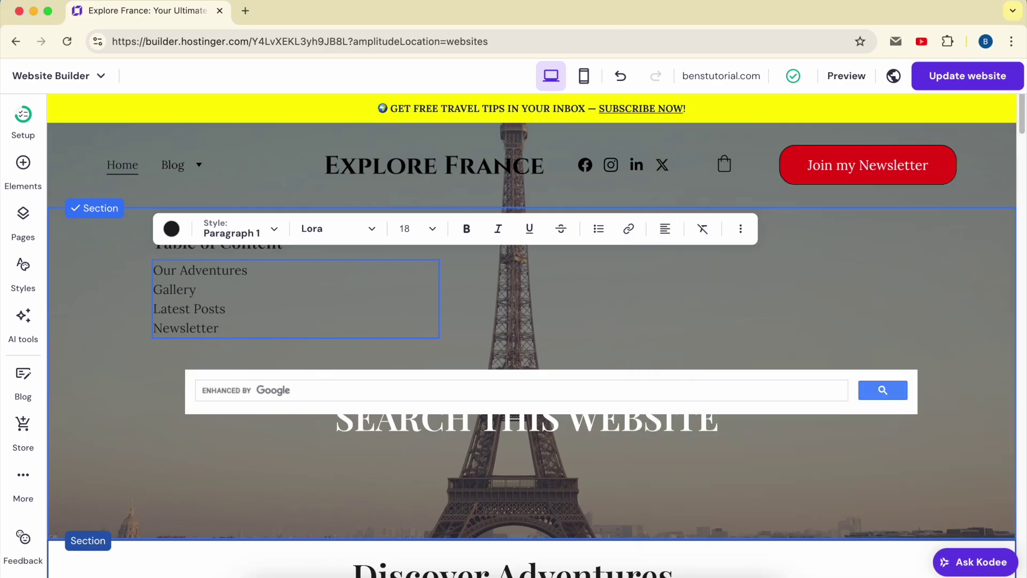
key("Return")
type("fo")
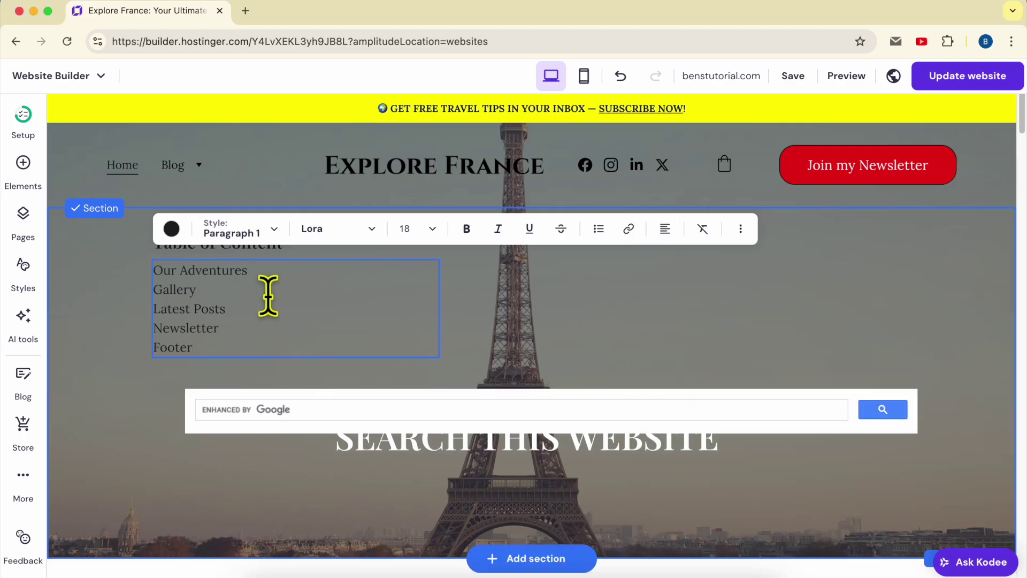
Link the "Our Adventures" entry in the table of content to the "adventures" section of the Home page.
left_click_drag(263, 272, 177, 268)
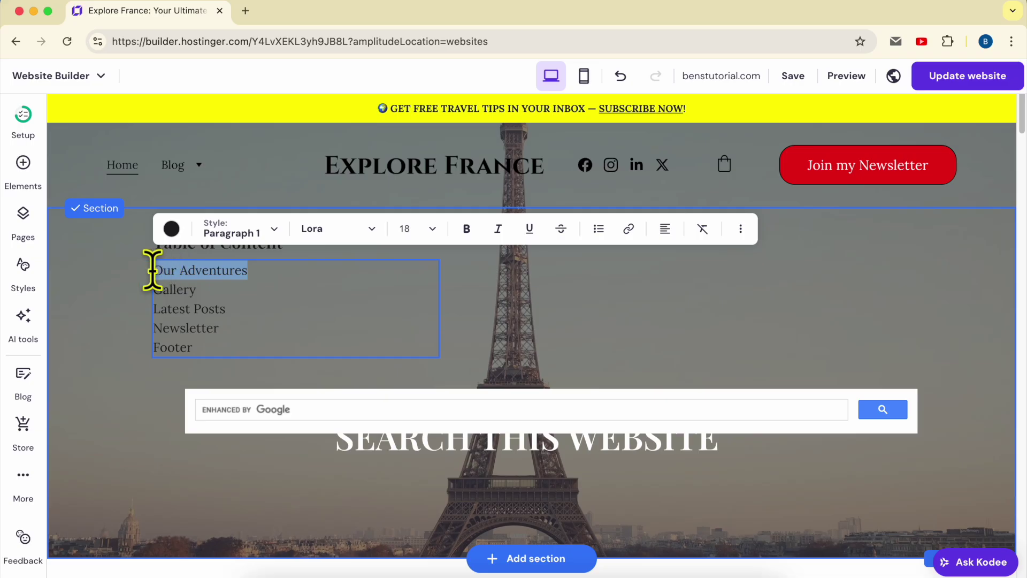
left_click(628, 228)
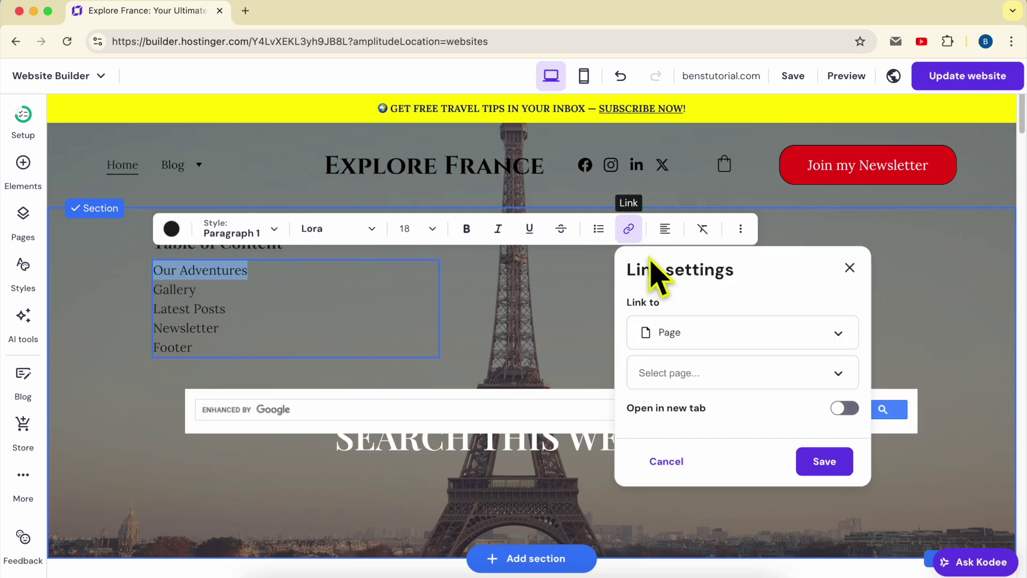
left_click(719, 332)
left_click(713, 426)
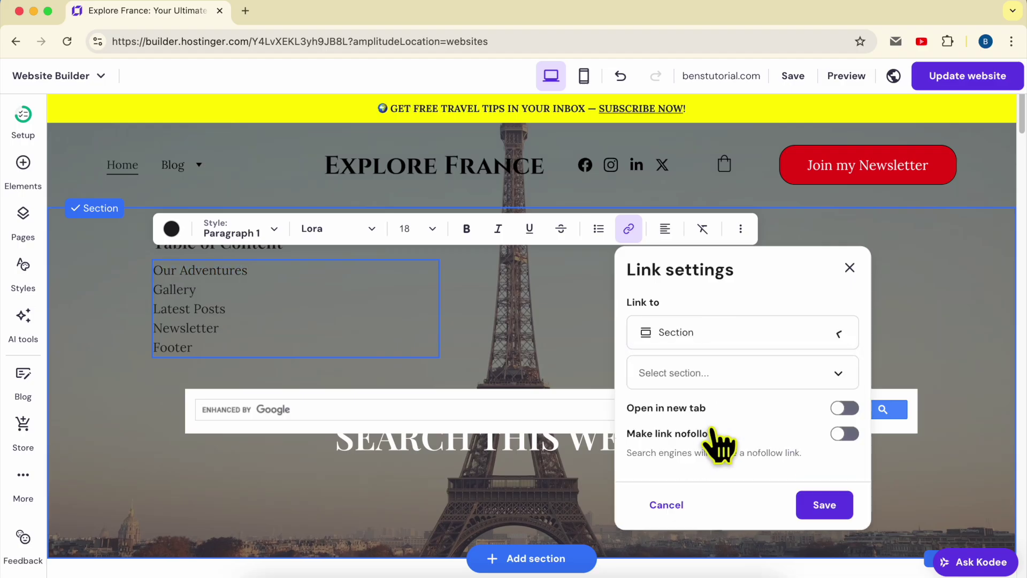
left_click(700, 372)
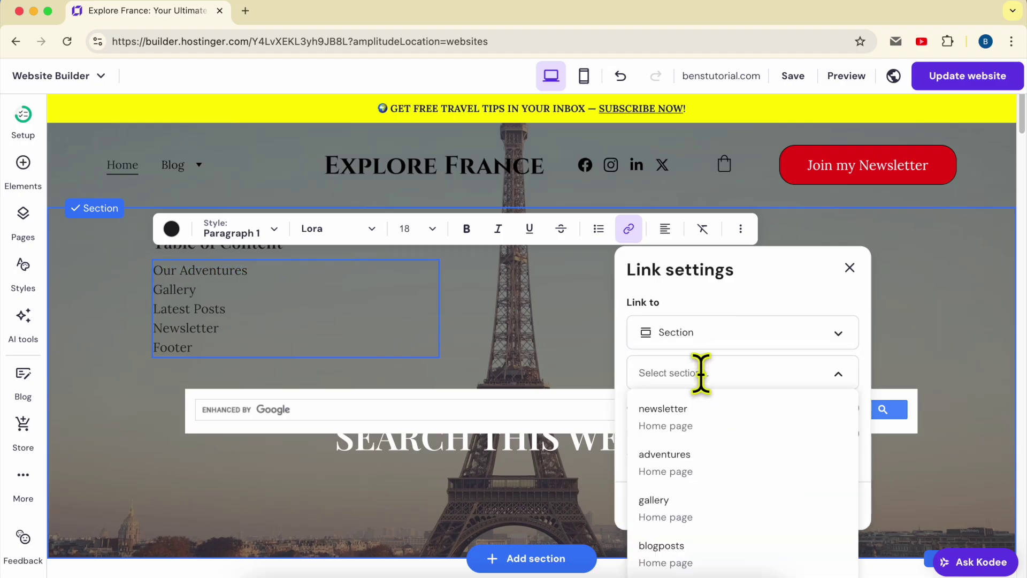
type("adventure")
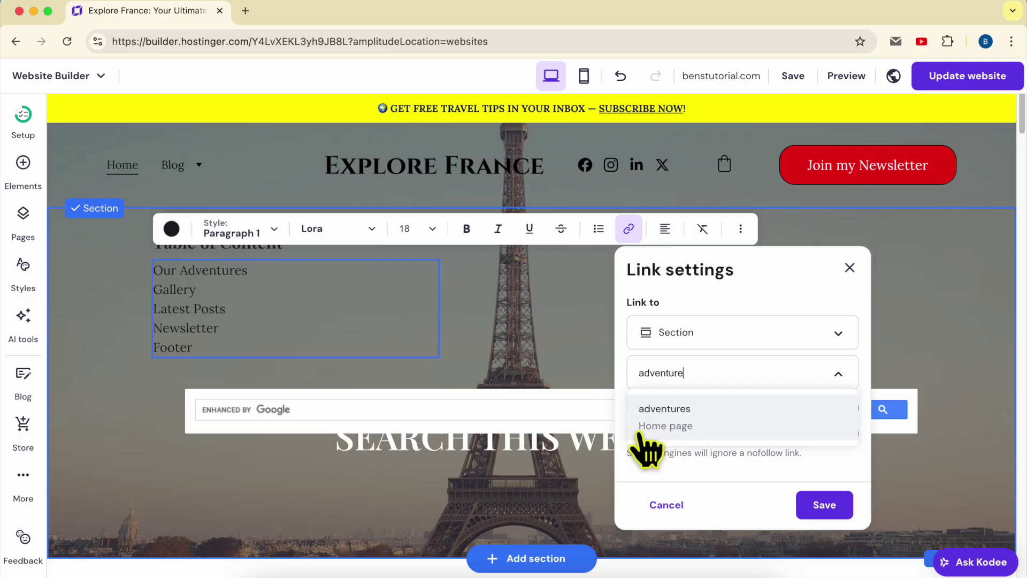
left_click(681, 424)
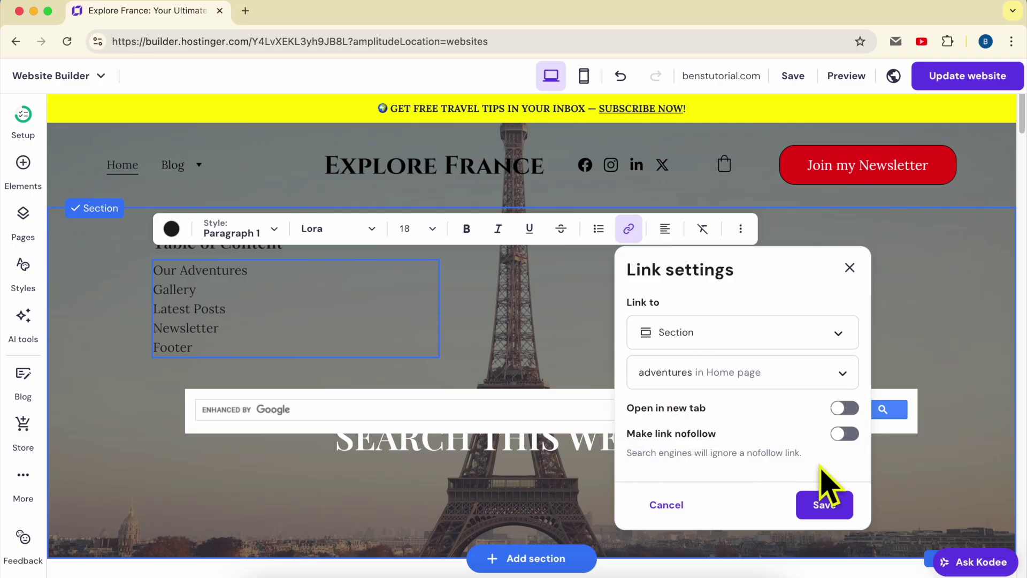
left_click(833, 508)
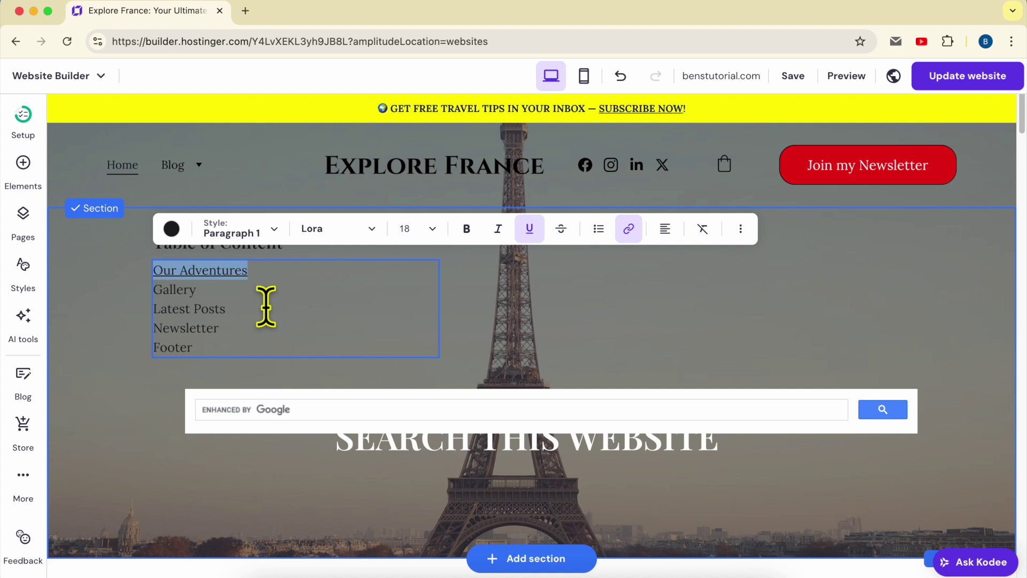
Link the "Gallery" entry to the "gallery" section of the Home page and save the link.
triple_click(218, 294)
left_click(203, 295)
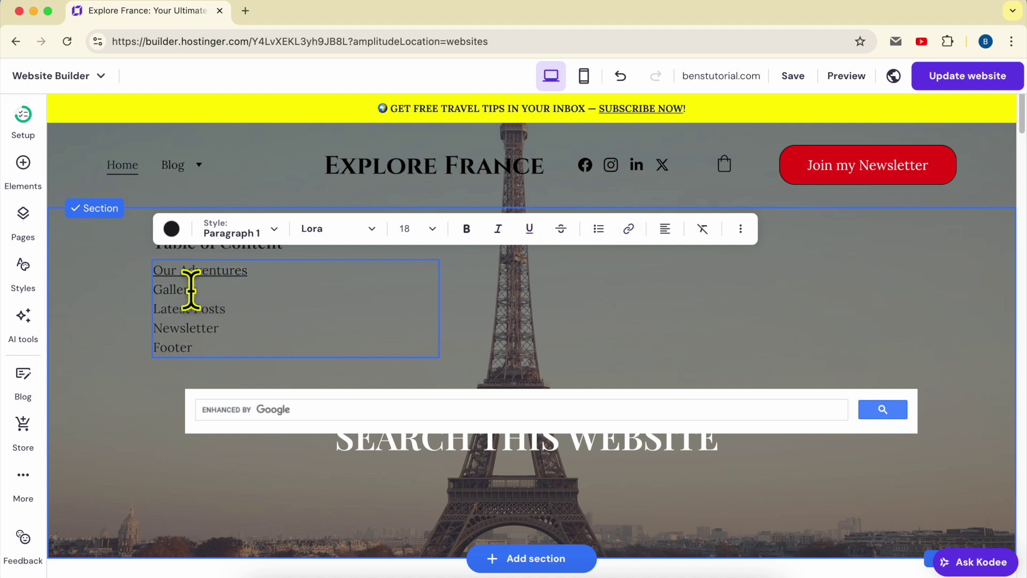
left_click(629, 228)
left_click(679, 370)
left_click(695, 336)
left_click(705, 428)
left_click(712, 374)
type("gall")
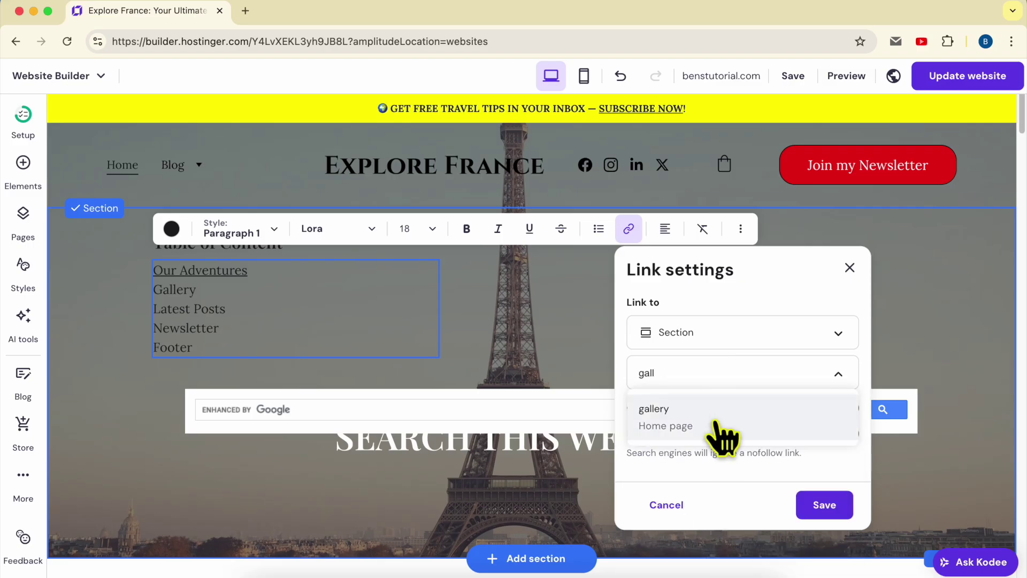
left_click(717, 420)
left_click(824, 504)
Link the "Latest Posts" entry to the "blogposts" section of the Home page and save the link.
left_click(254, 321)
left_click_drag(225, 309, 155, 309)
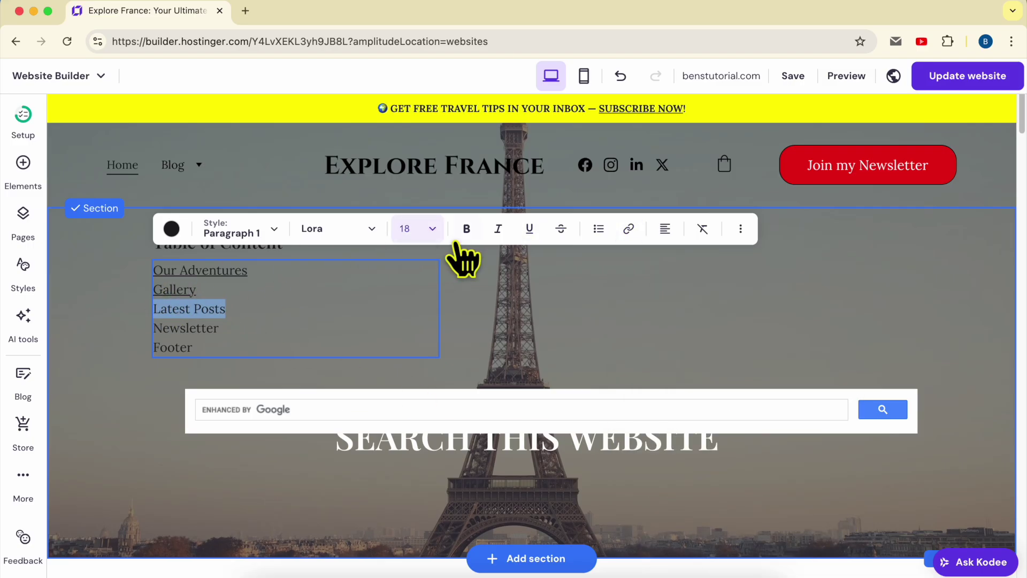
left_click(628, 229)
left_click(672, 332)
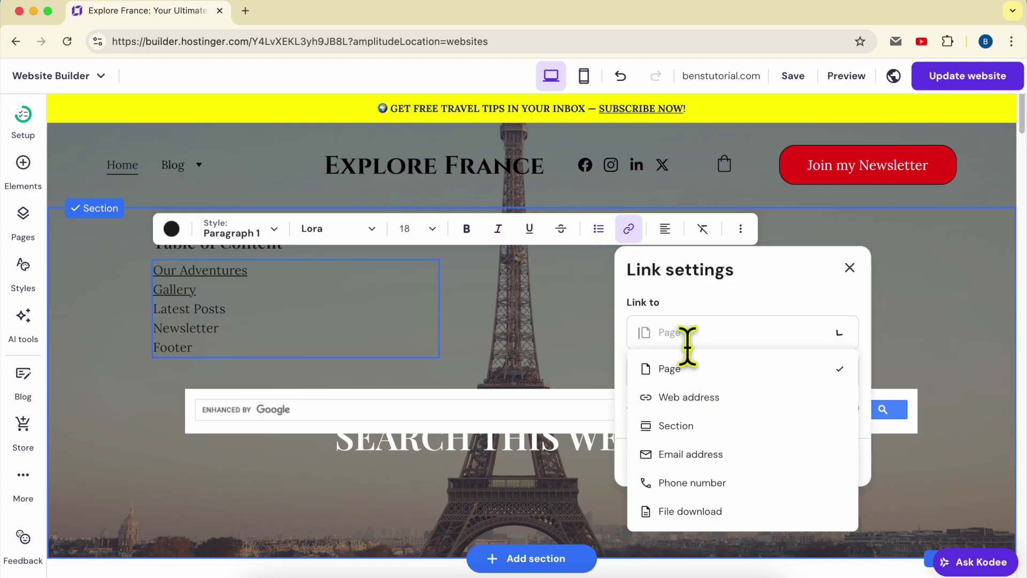
left_click(690, 425)
left_click(685, 373)
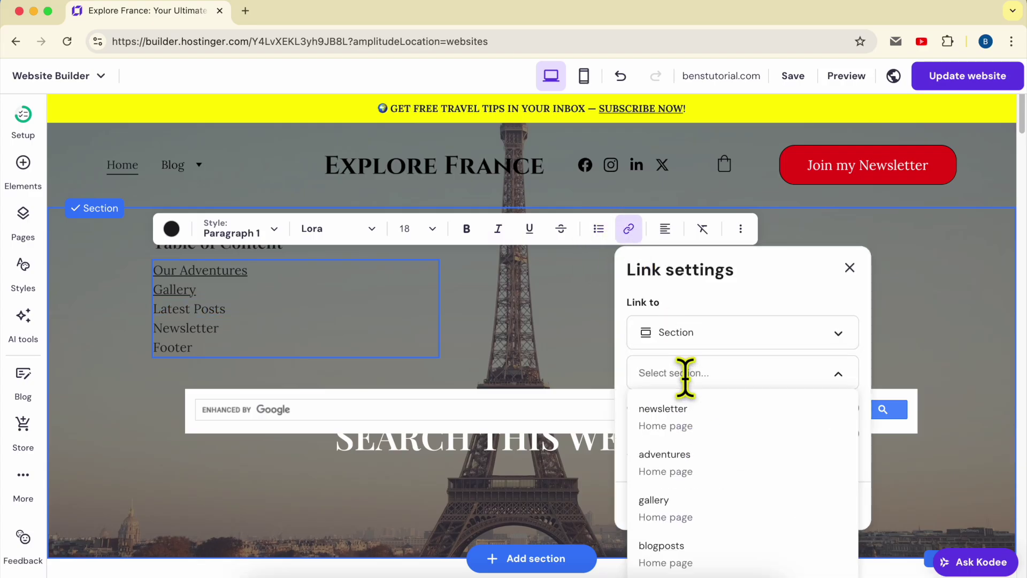
type("lates")
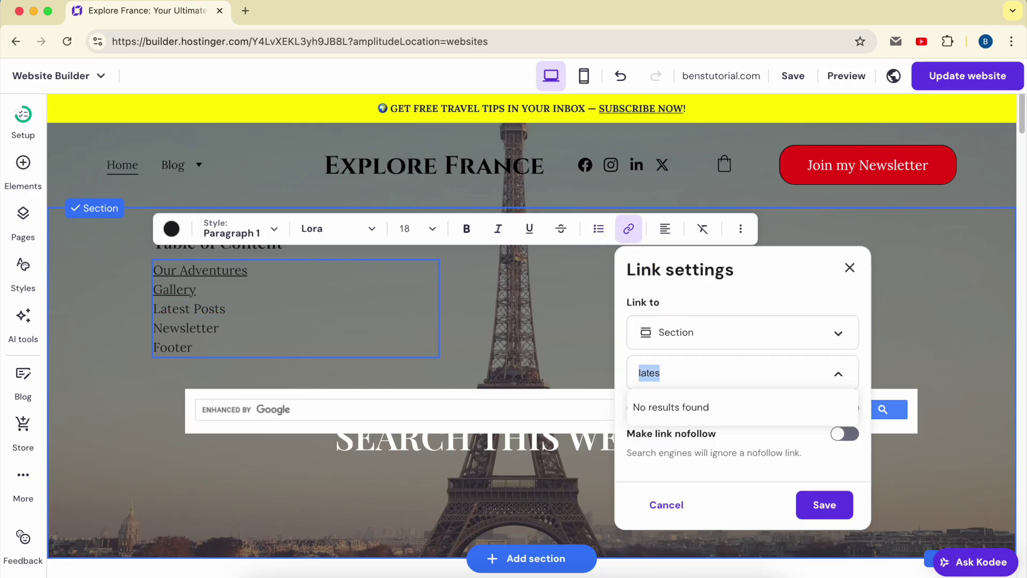
type("blog")
left_click(685, 427)
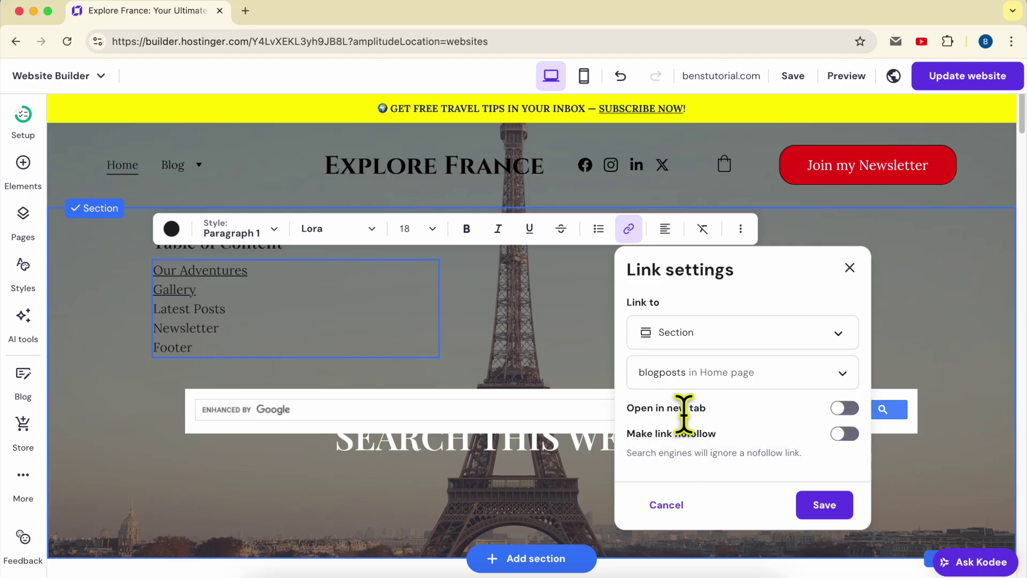
left_click(831, 511)
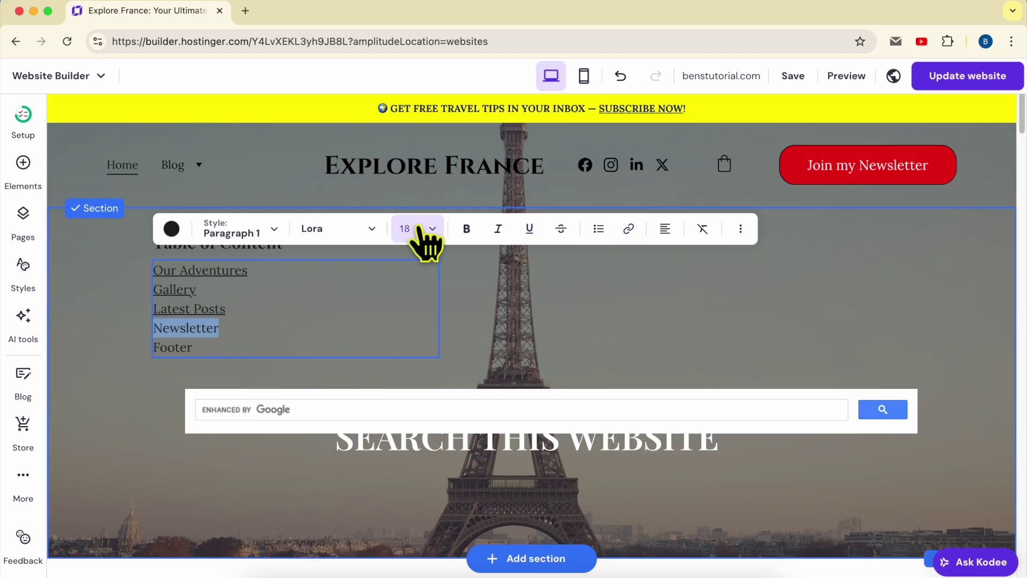
Link the "Newsletter" entry to the "newsletter" section of the Home page and save the link.
left_click(628, 228)
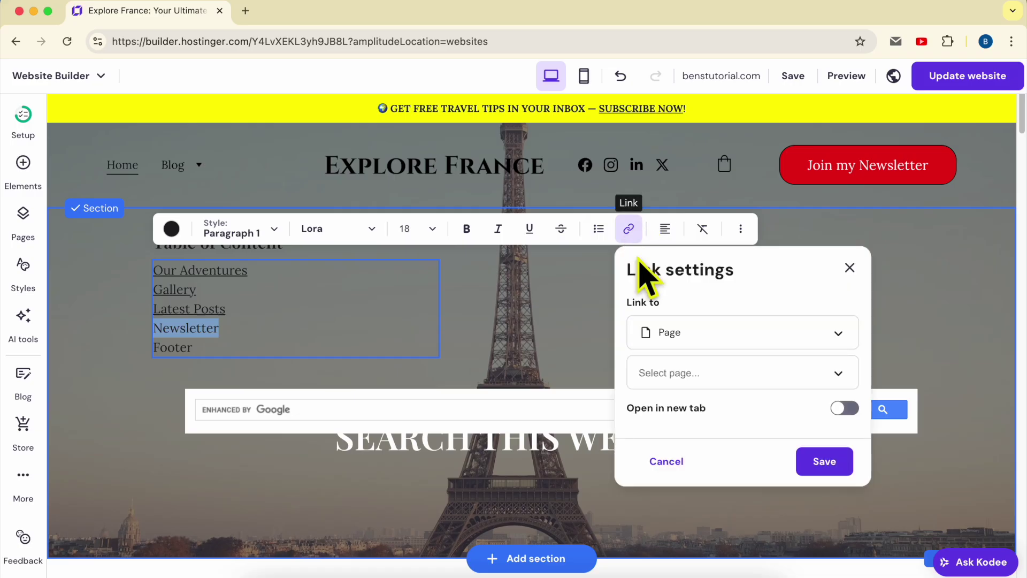
left_click(704, 332)
left_click(714, 422)
left_click(690, 374)
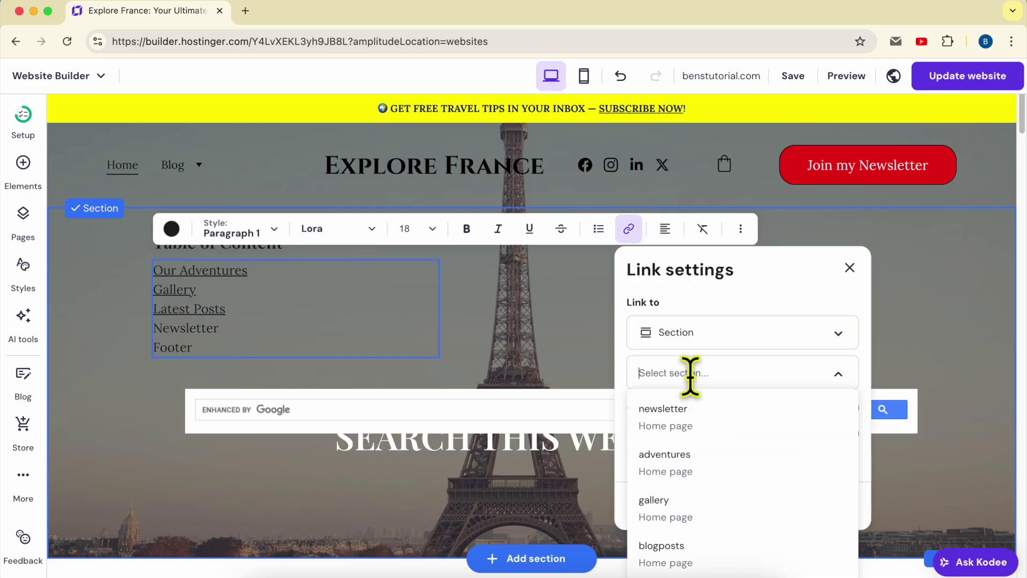
type("news")
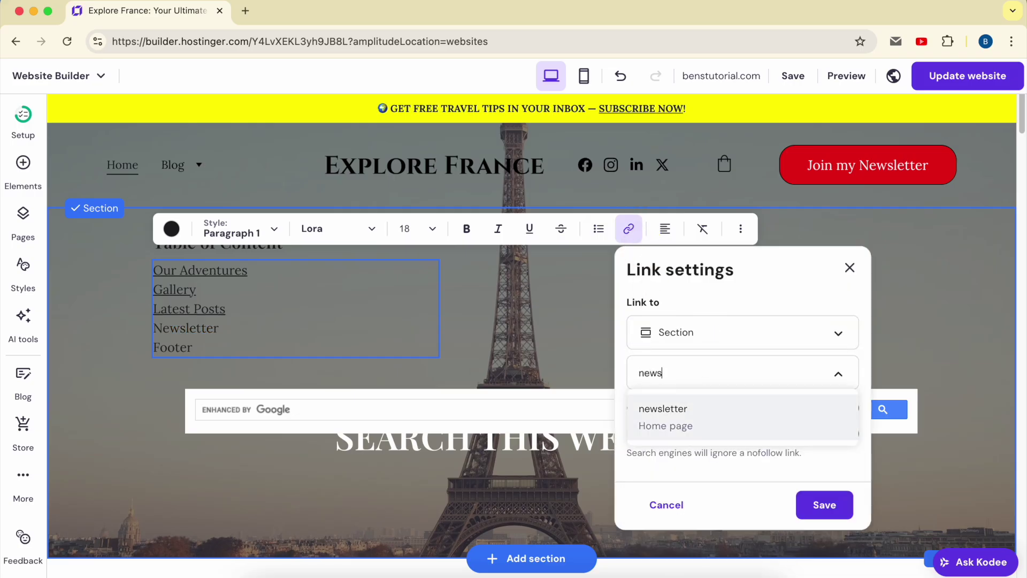
left_click(695, 436)
left_click(807, 504)
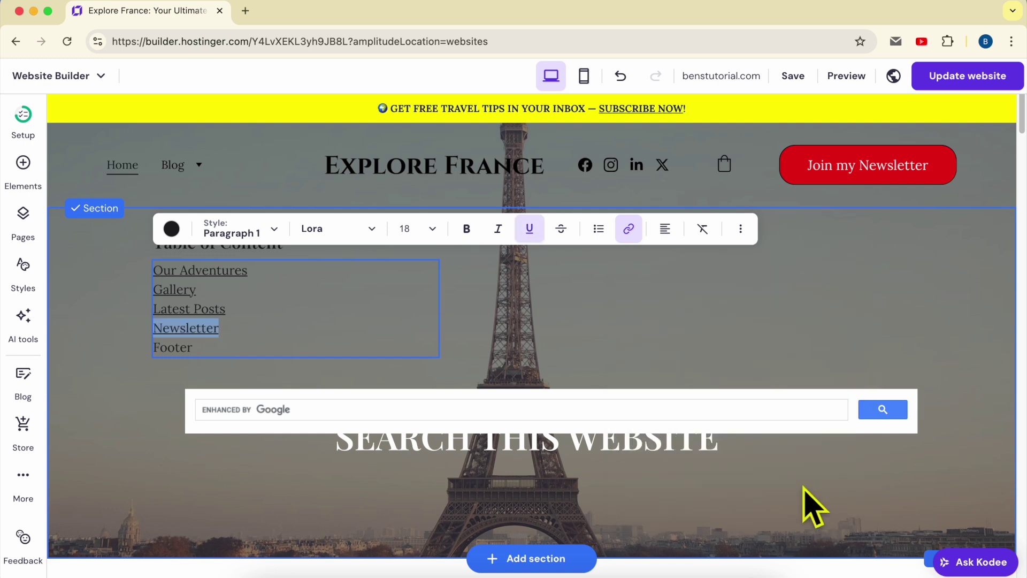
Link the "Footer" entry to the "footer" section of the Home page and save the link.
double_click(178, 346)
left_click(629, 228)
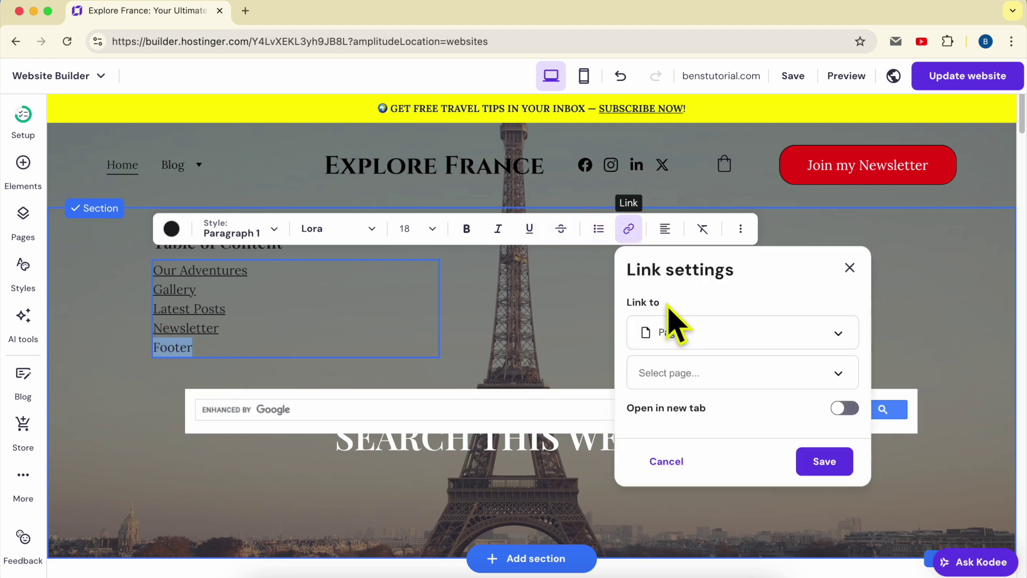
left_click(717, 335)
left_click(697, 452)
left_click(692, 373)
type("footer")
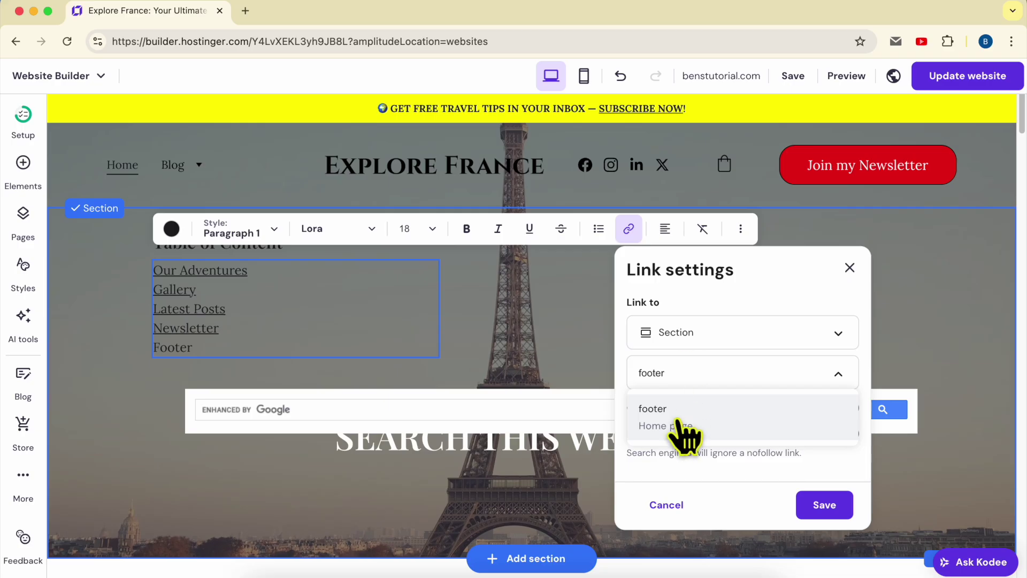
left_click(679, 422)
left_click(844, 508)
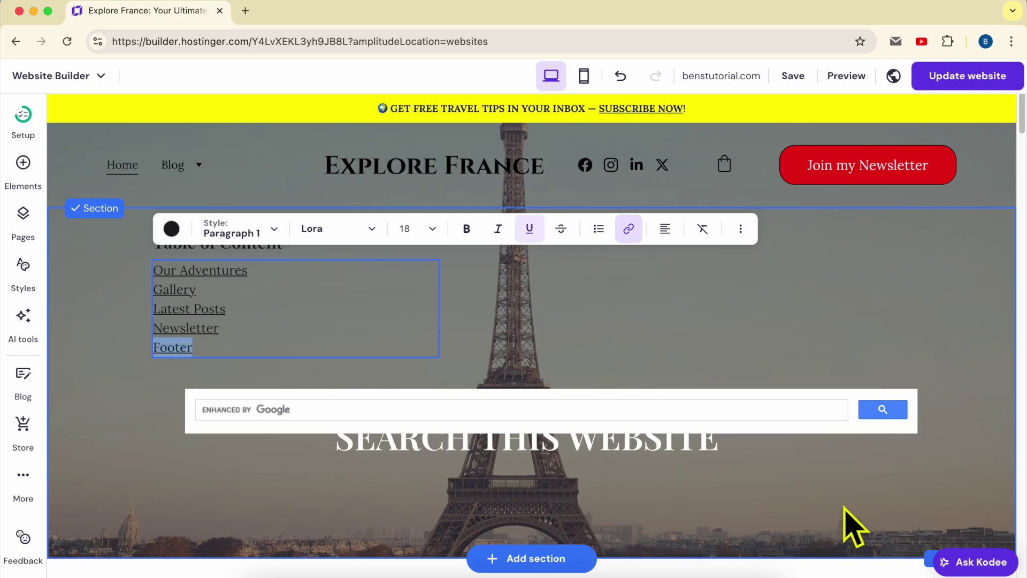
Publish the website changes and open the live site.
left_click(963, 78)
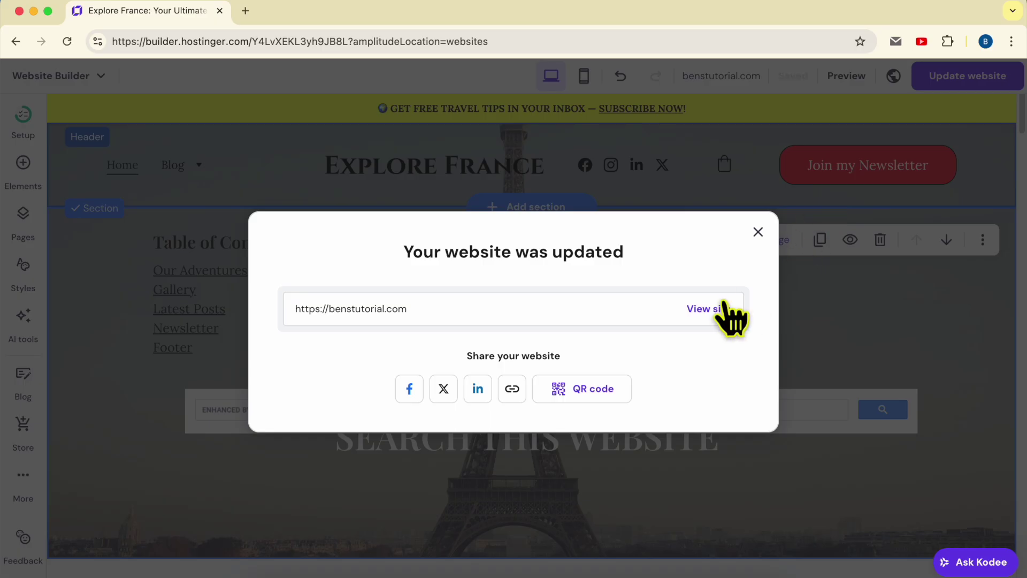
left_click(716, 313)
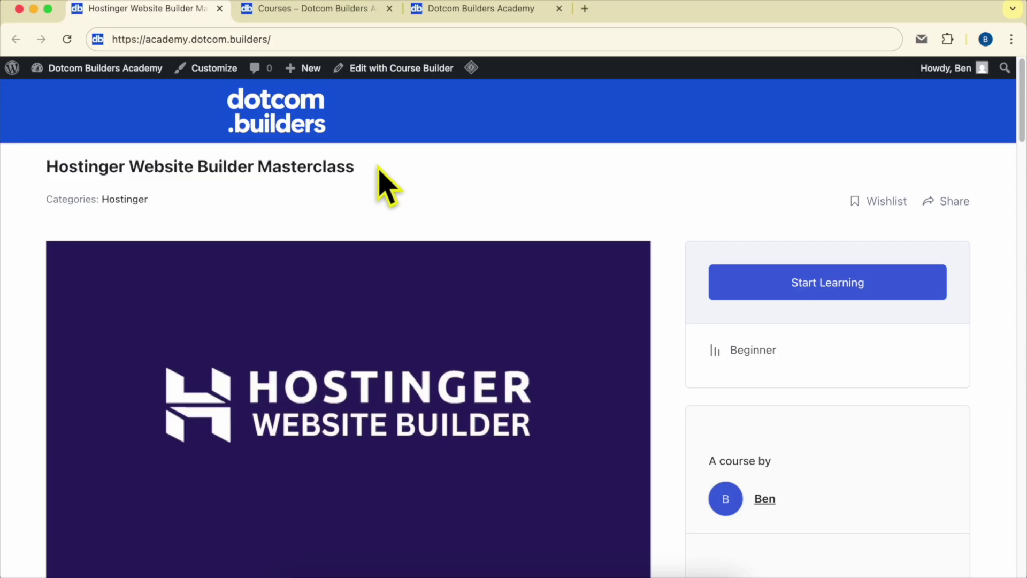
Examine the course content of the Hostinger Website Builder Masterclass on the Dotcom Builders Academy page, including the Editing Page Content module.
scroll(378, 167, "down", 20)
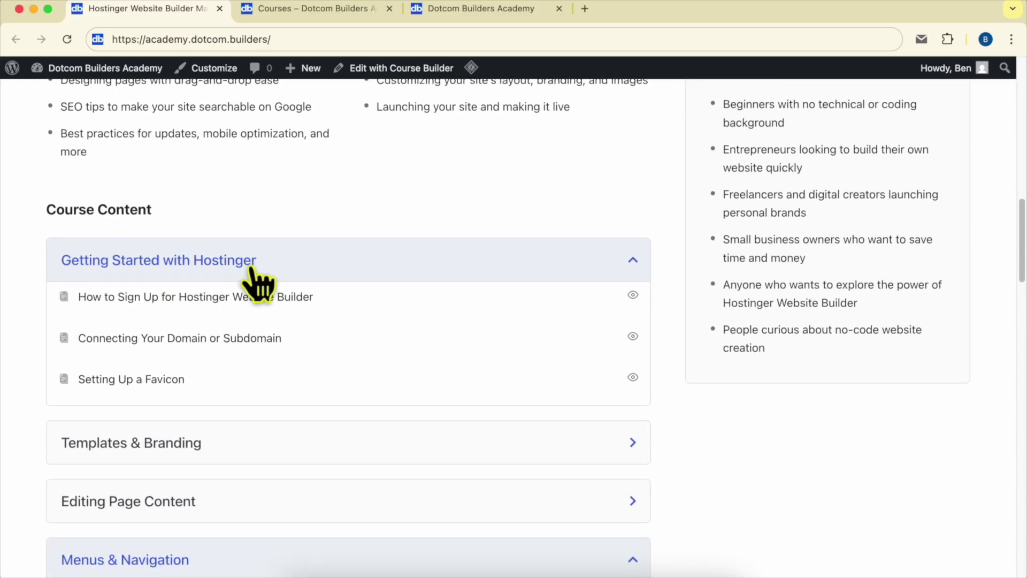
scroll(259, 281, "down", 5)
scroll(137, 303, "down", 2)
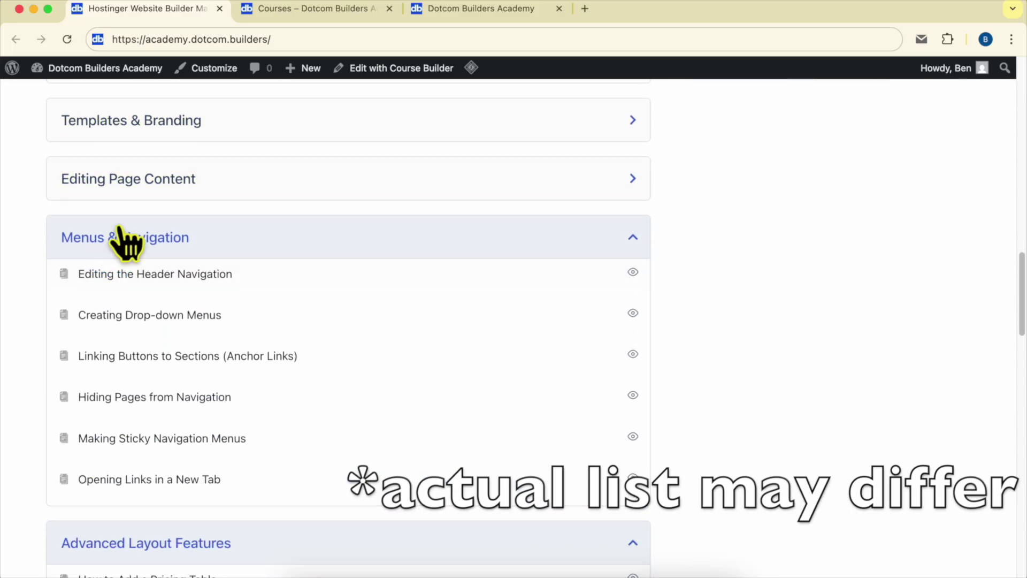
left_click(184, 193)
scroll(217, 347, "down", 4)
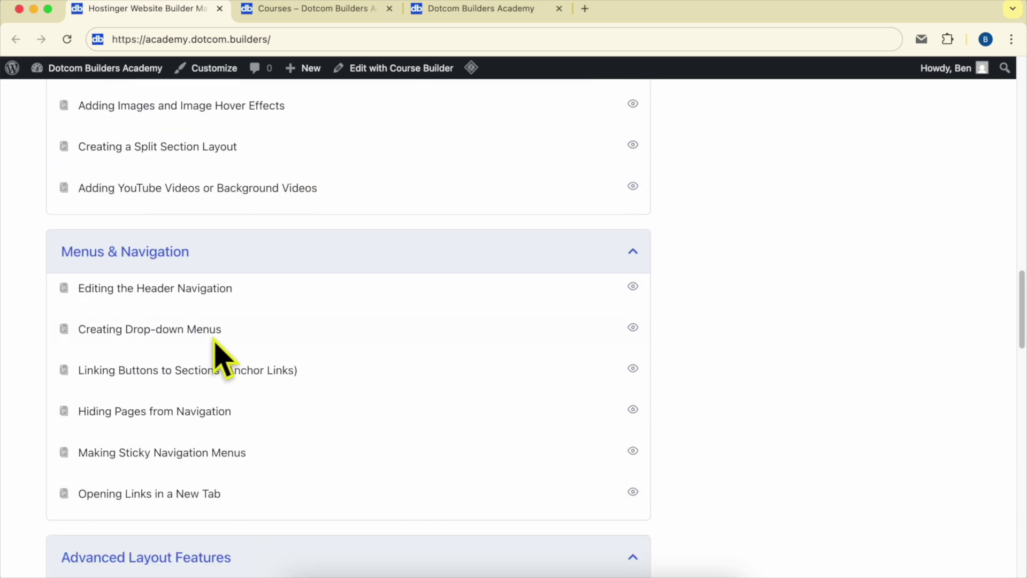
scroll(217, 241, "down", 1)
scroll(238, 230, "down", 7)
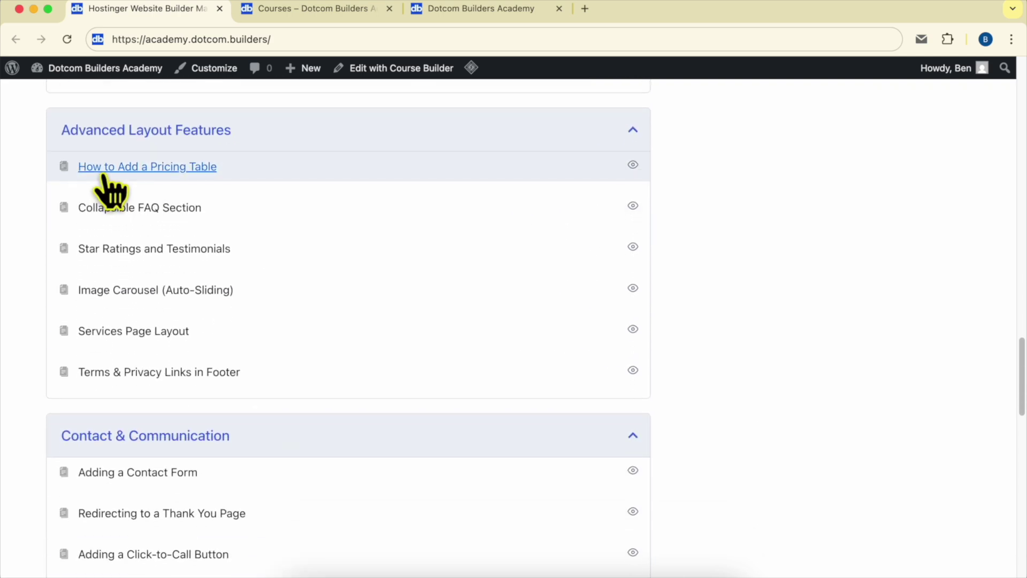
scroll(282, 147, "down", 6)
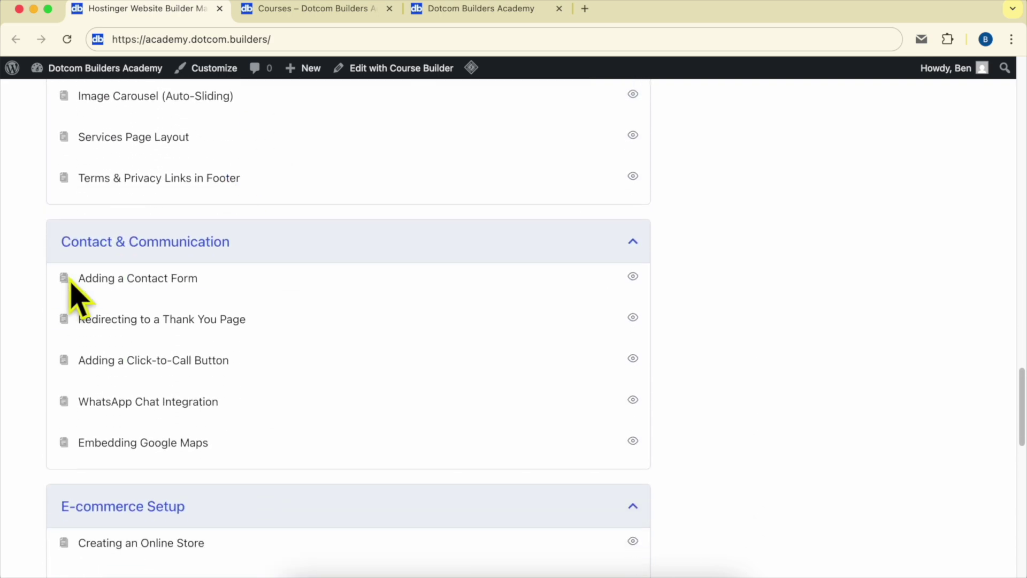
scroll(299, 211, "down", 7)
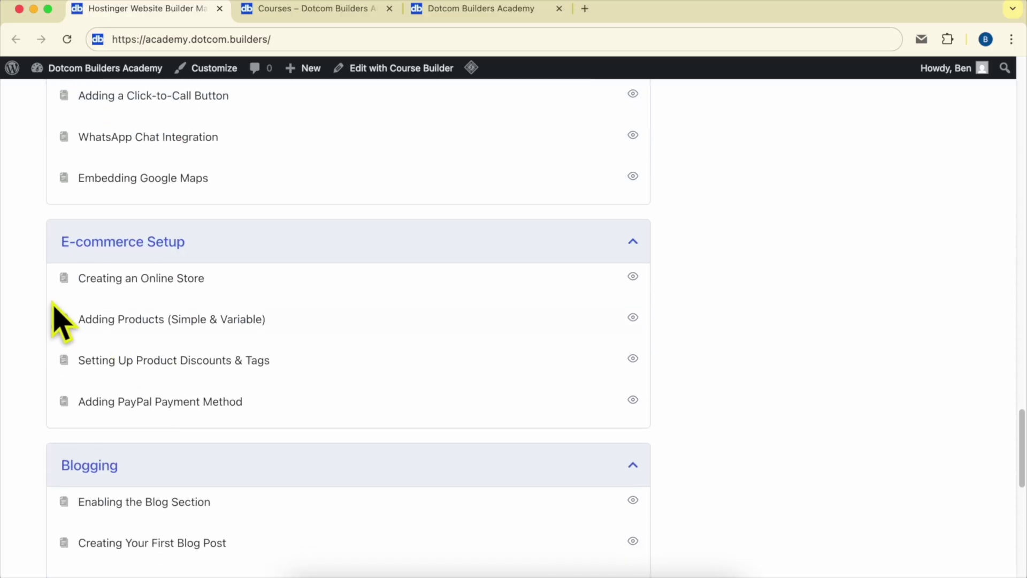
scroll(91, 300, "down", 6)
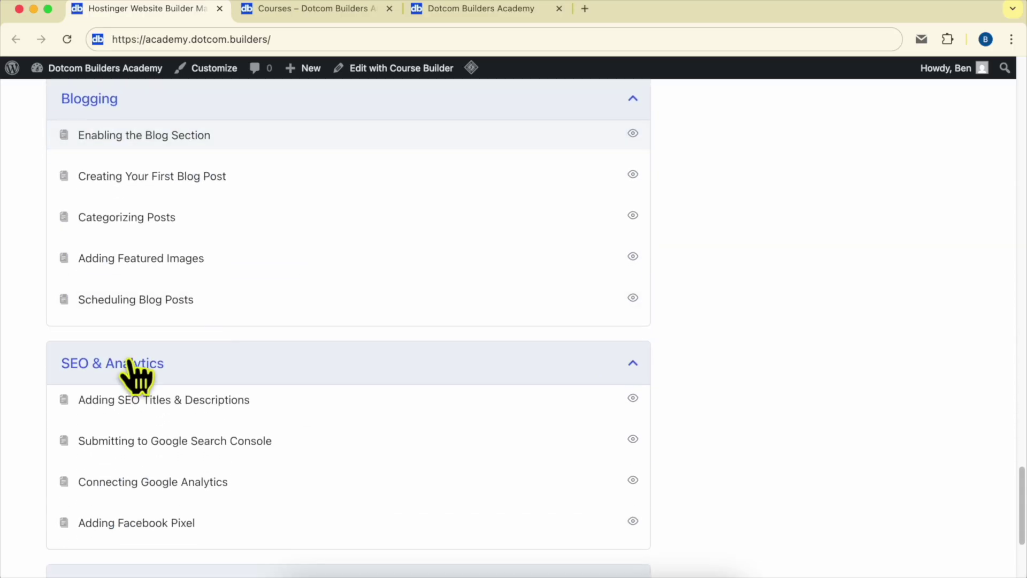
scroll(177, 321, "down", 2)
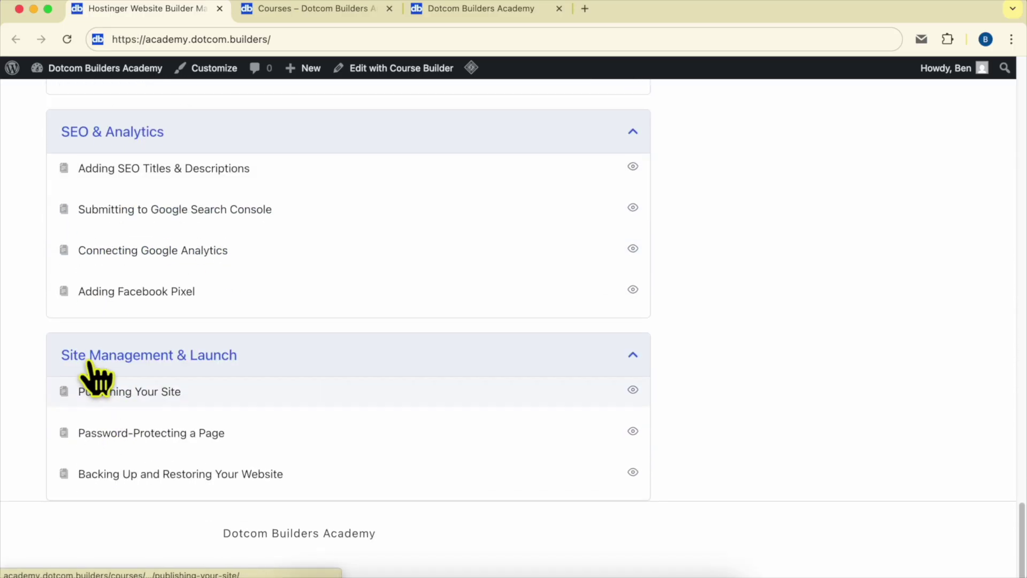
scroll(415, 385, "up", 20)
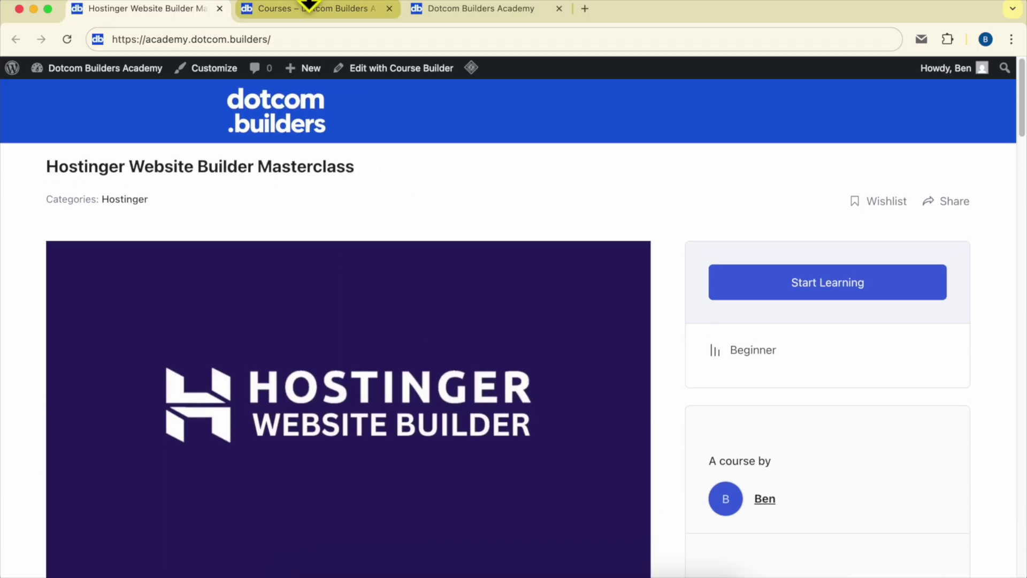
View the academy's course catalogue and its join page, and highlight the join page's web address.
left_click(310, 8)
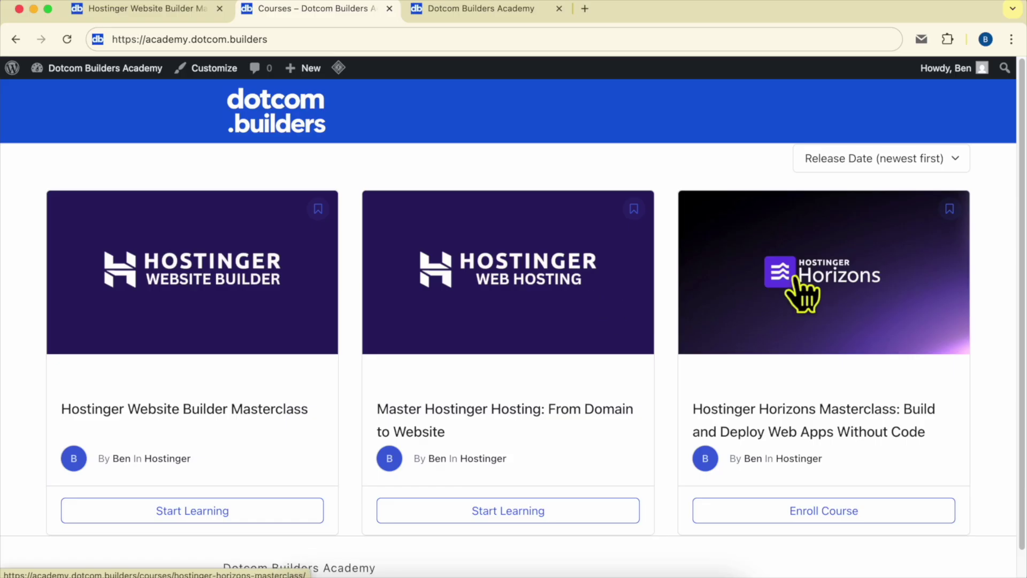
left_click(465, 9)
left_click_drag(131, 39, 396, 33)
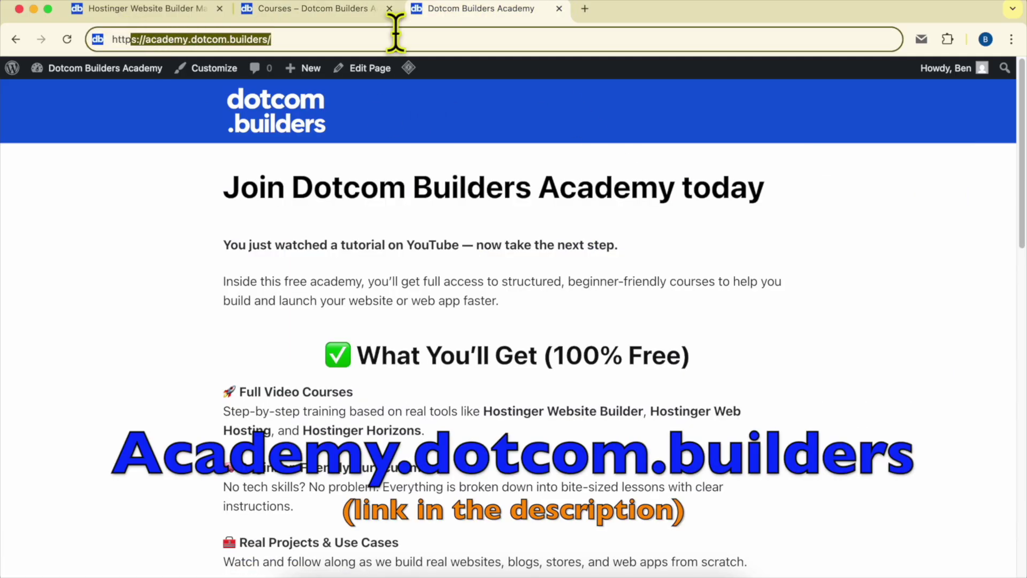
scroll(600, 287, "down", 15)
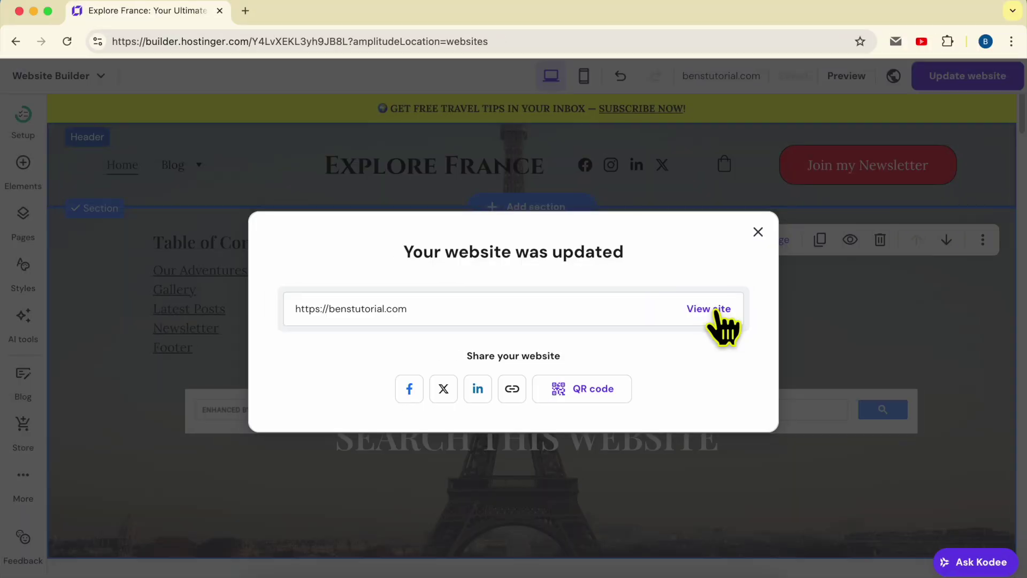
Open the published benstutorial.com site and highlight its Table of Content heading.
left_click(712, 308)
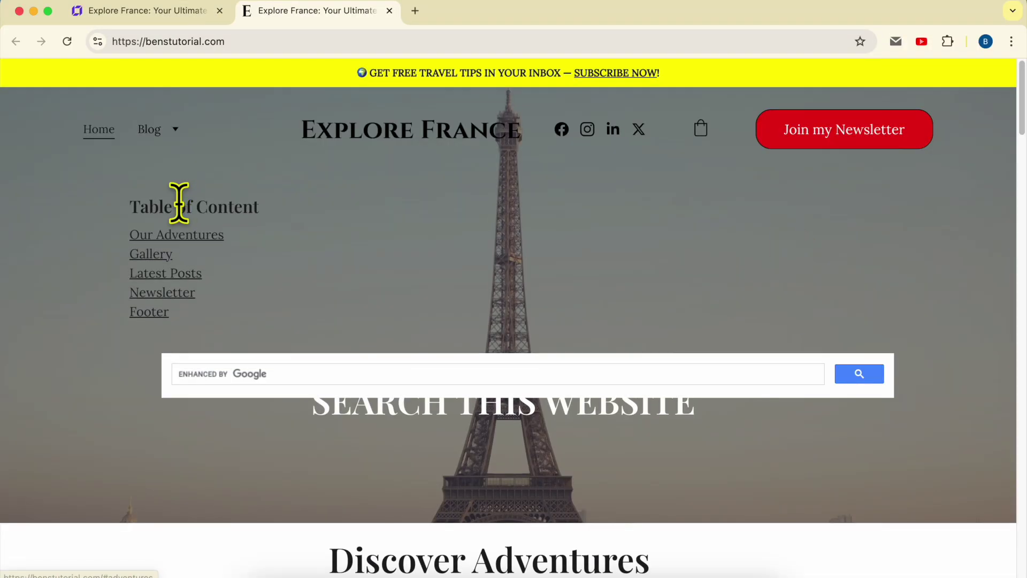
triple_click(178, 204)
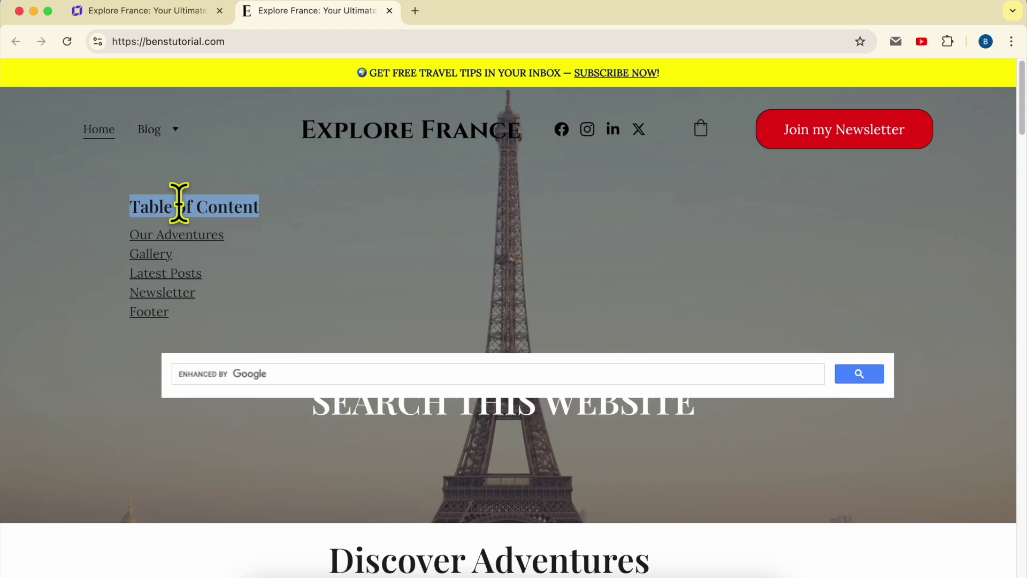
left_click(253, 214)
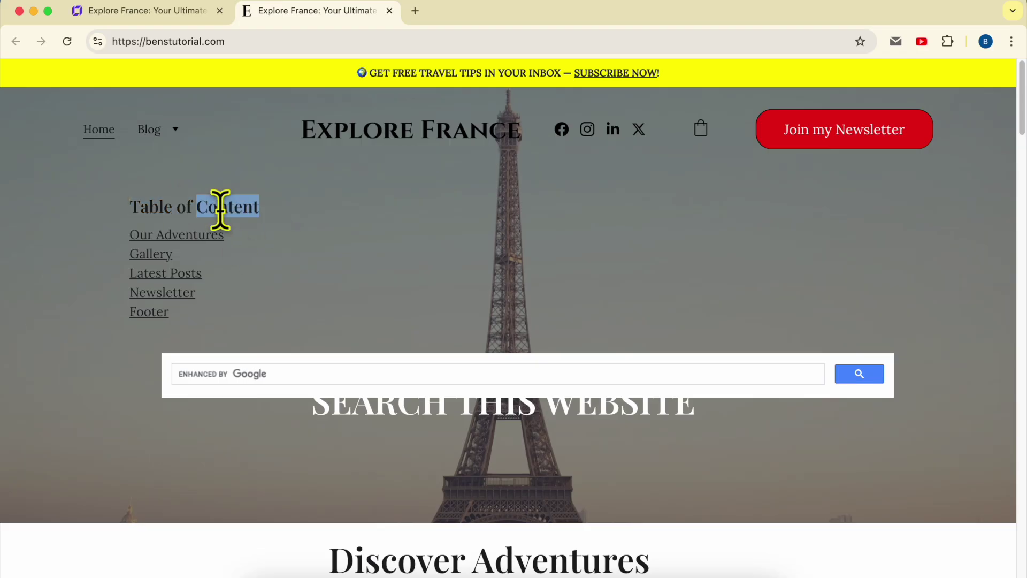
Test the "Our Adventures" and "Gallery" links in the live table of content, returning to the page start after each.
left_click(200, 238)
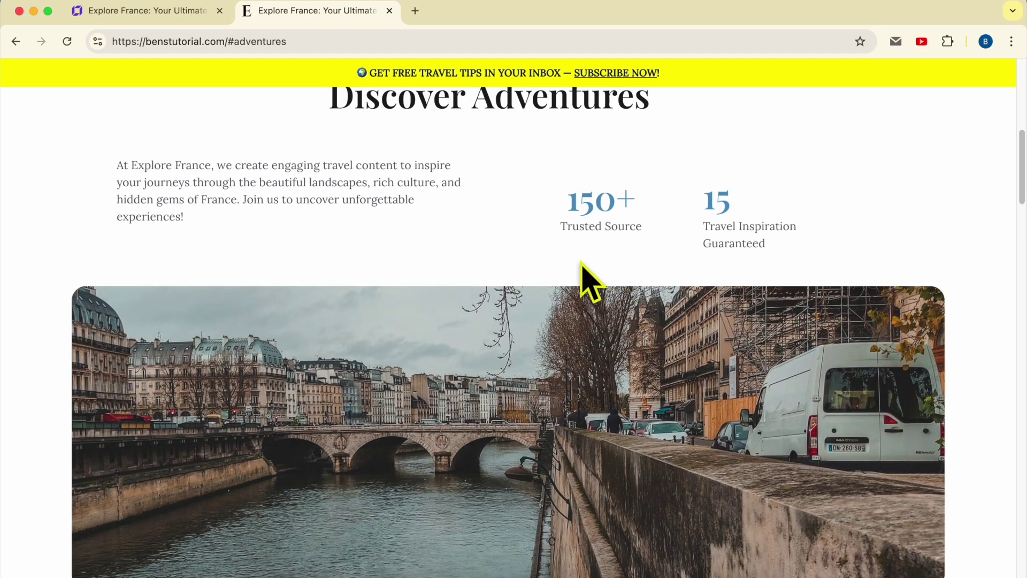
scroll(568, 297, "up", 8)
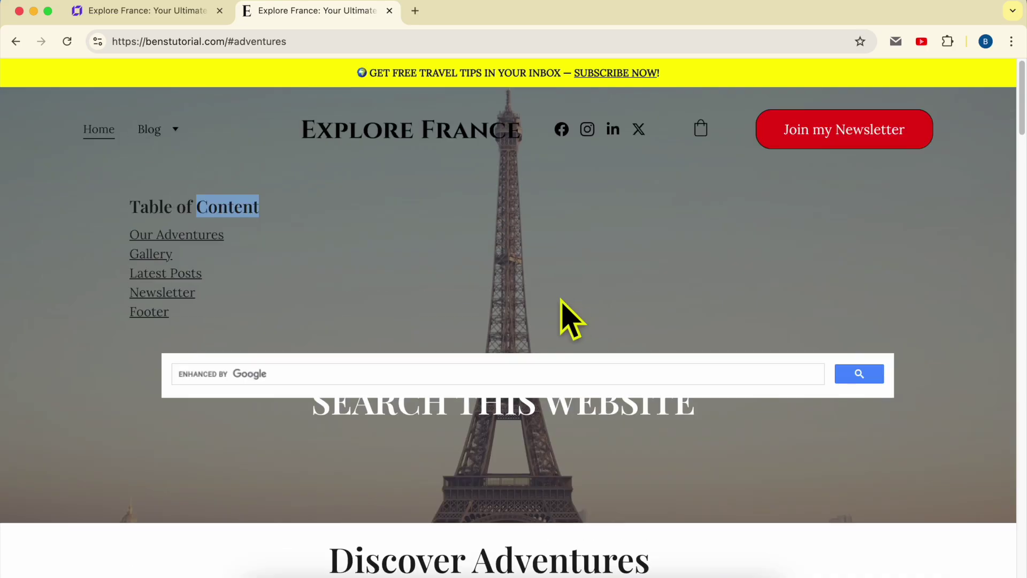
left_click(167, 262)
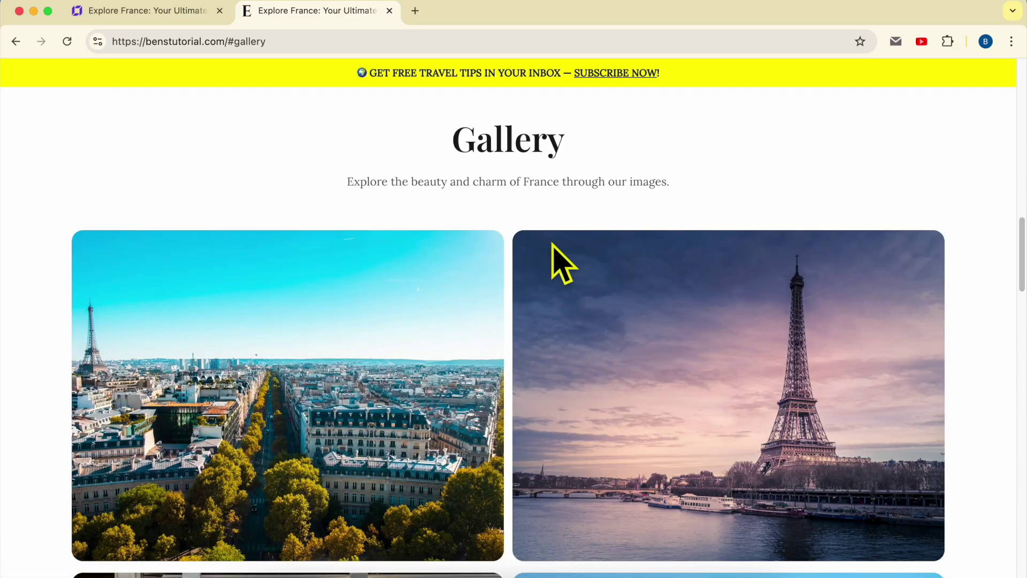
scroll(550, 284, "up", 10)
Test the "Latest Posts", "Newsletter" and "Footer" links in the live table of content, returning to the page start after each.
left_click(192, 273)
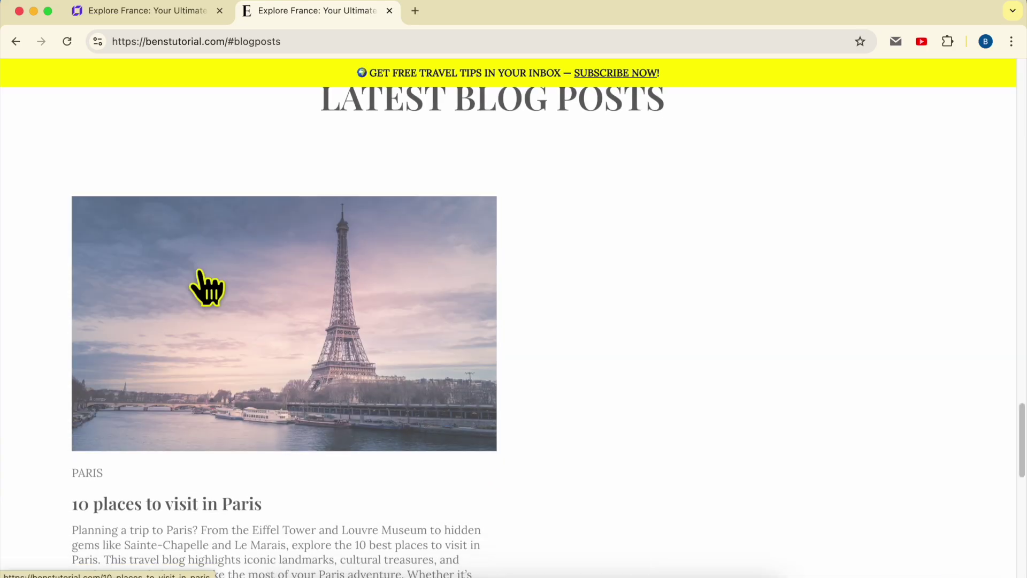
scroll(545, 299, "up", 5)
scroll(546, 295, "up", 15)
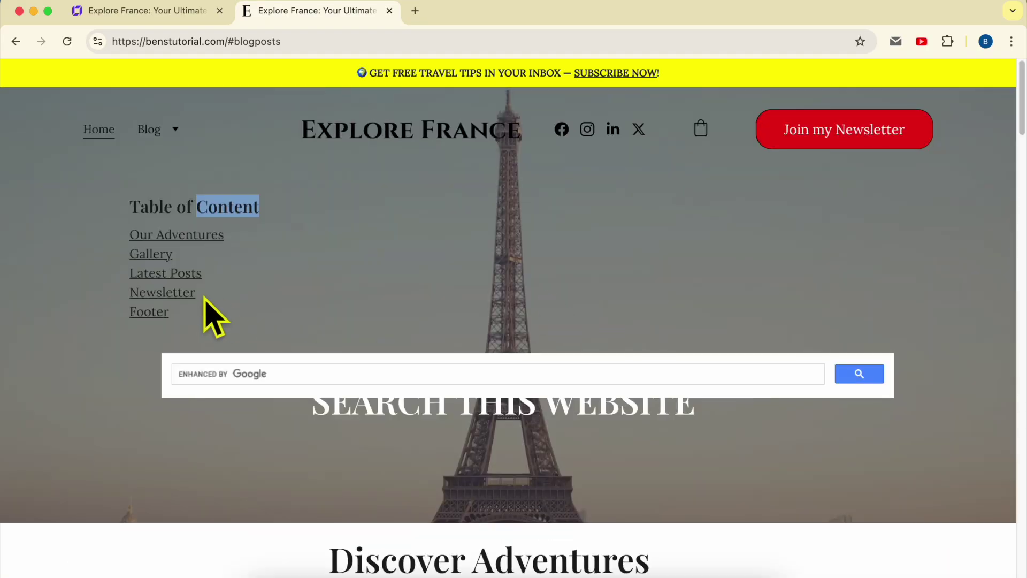
left_click(187, 294)
scroll(595, 332, "up", 15)
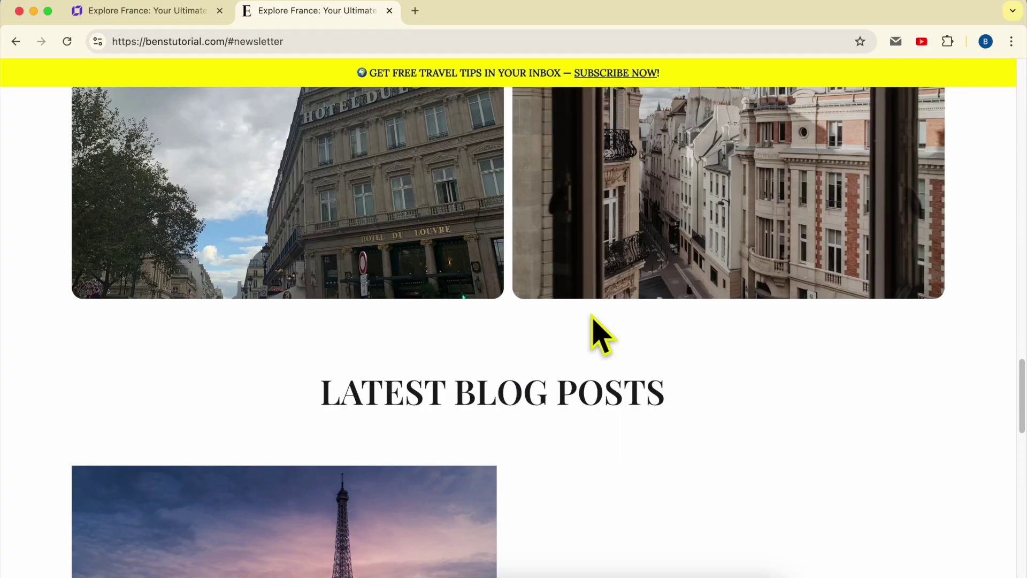
scroll(160, 321, "up", 8)
left_click(157, 313)
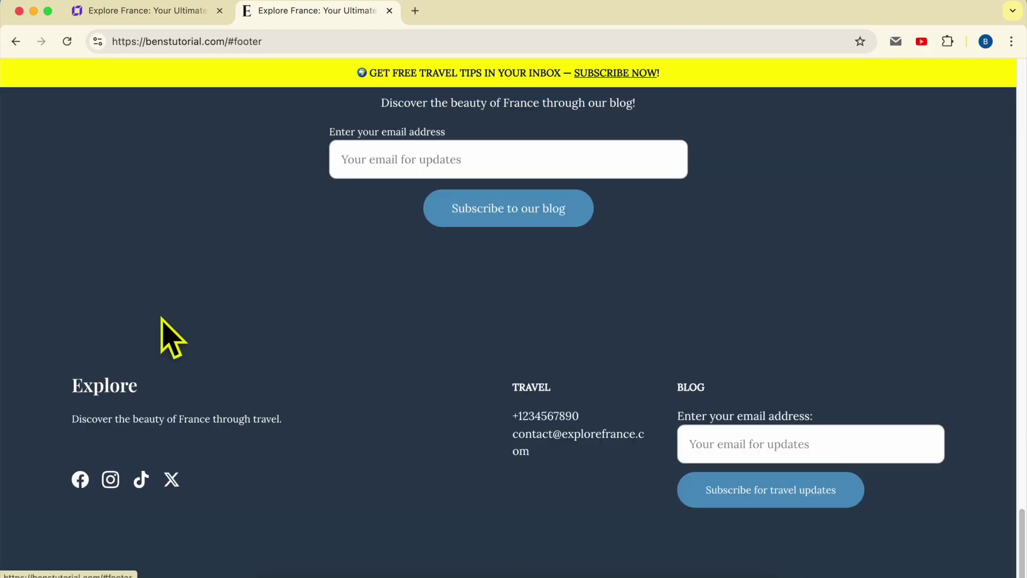
scroll(553, 324, "up", 20)
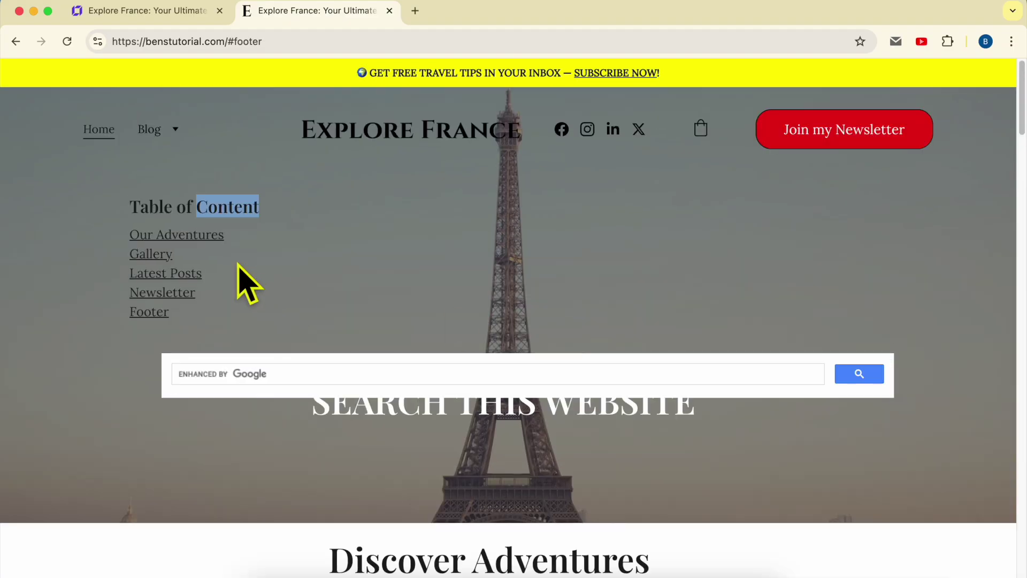
Recheck the "Our Adventures" and "Gallery" anchor links and return to the table of content.
left_click(208, 239)
scroll(225, 262, "up", 10)
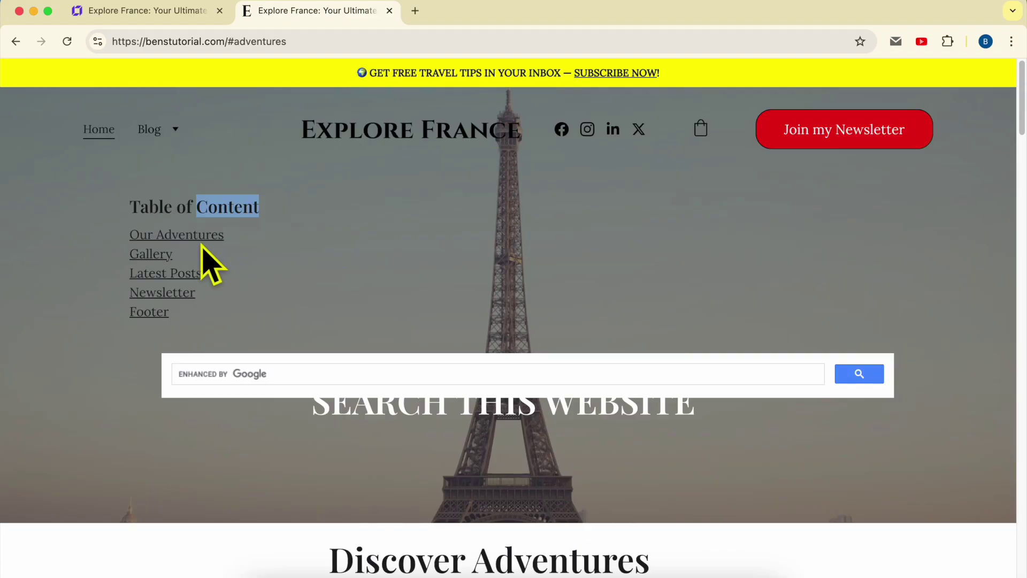
left_click(163, 256)
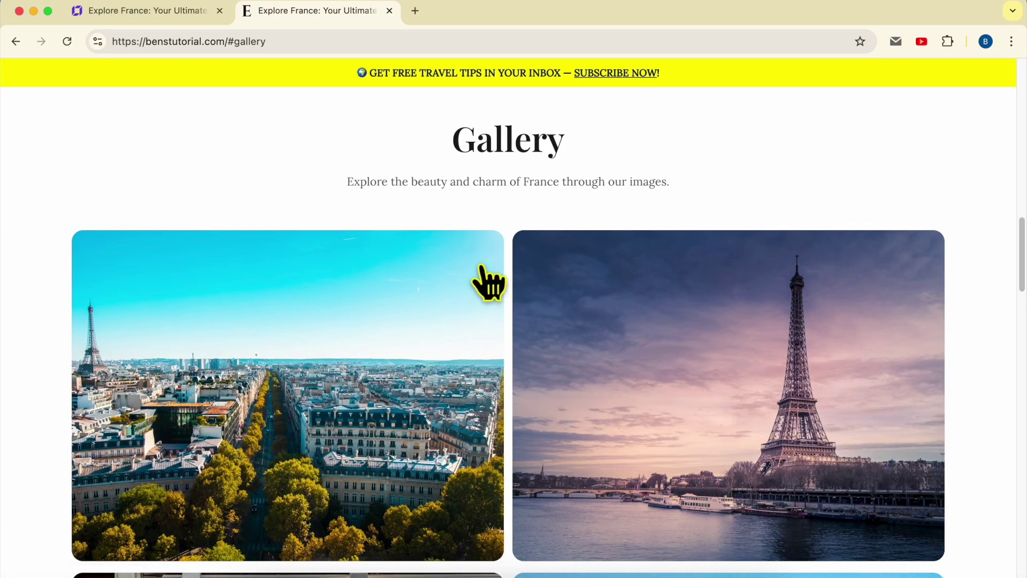
scroll(474, 256, "up", 10)
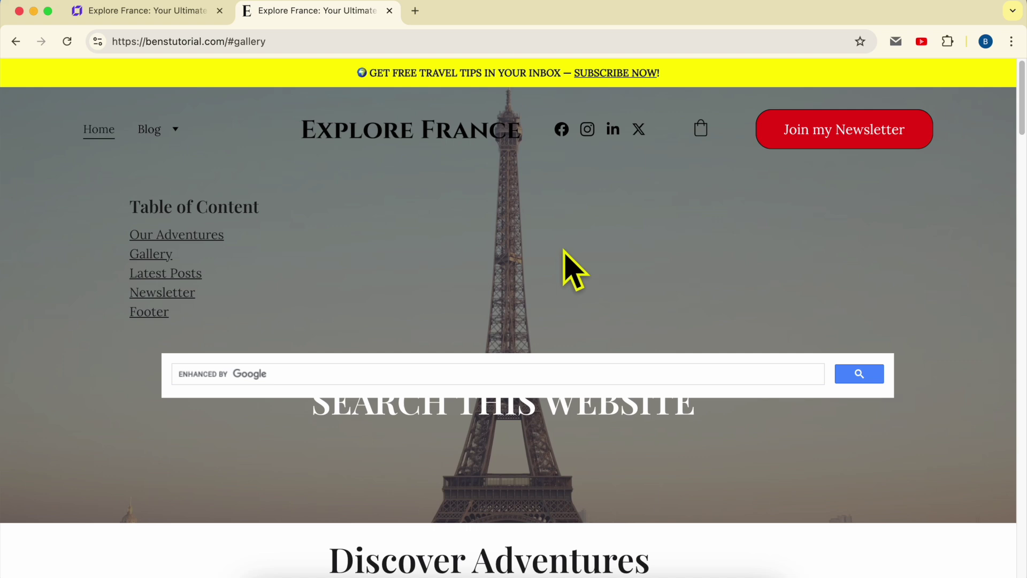